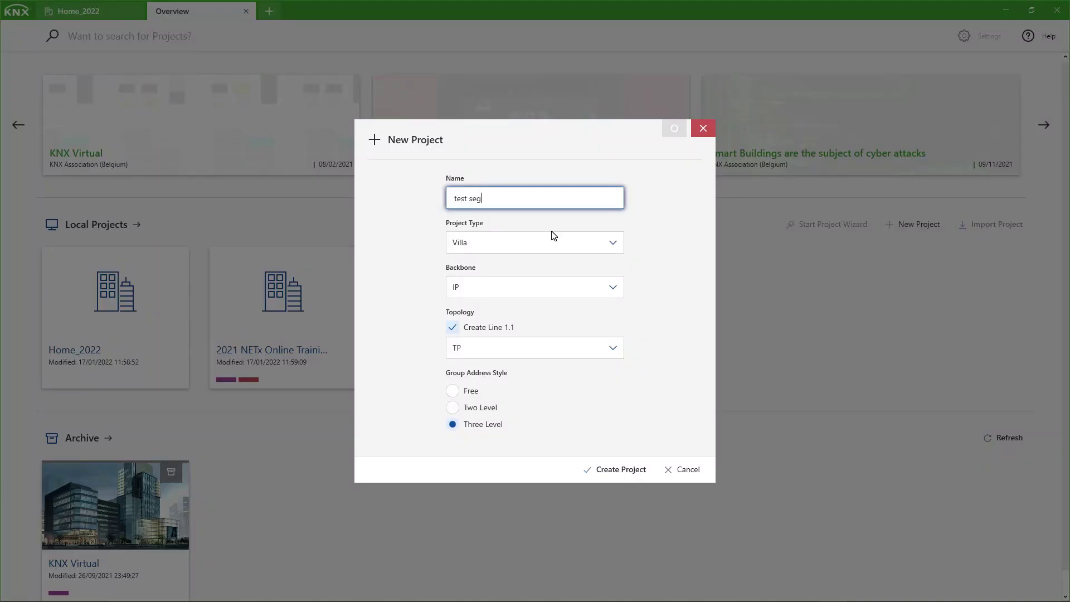
# Step: Create the project and begin adding segments to the 1.1 TP line in Topology
pyautogui.click(610, 469)
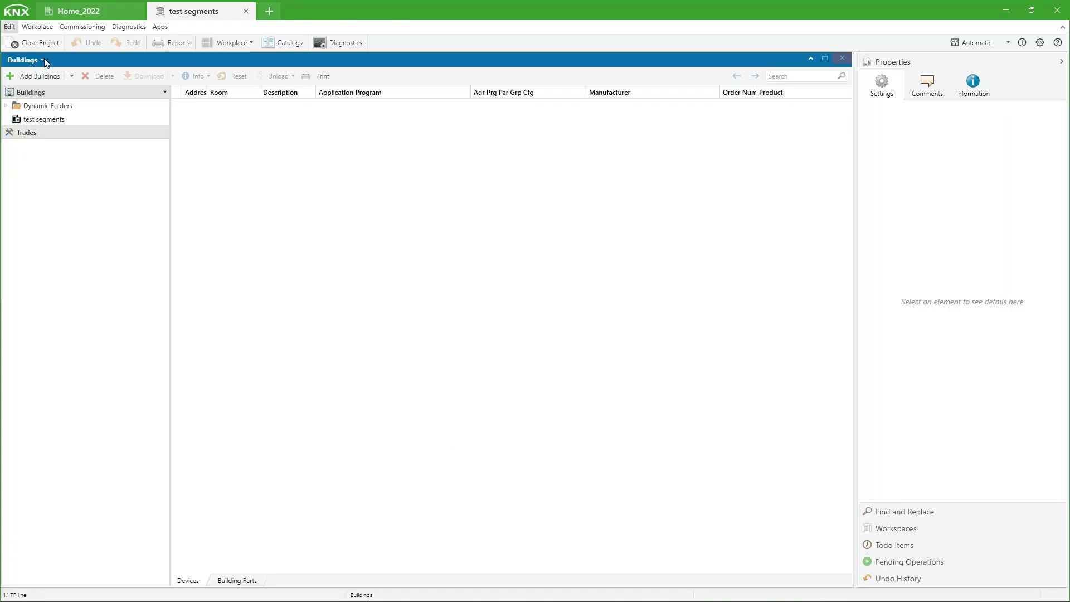
pyautogui.click(43, 60)
pyautogui.click(43, 111)
pyautogui.click(6, 119)
pyautogui.click(42, 132)
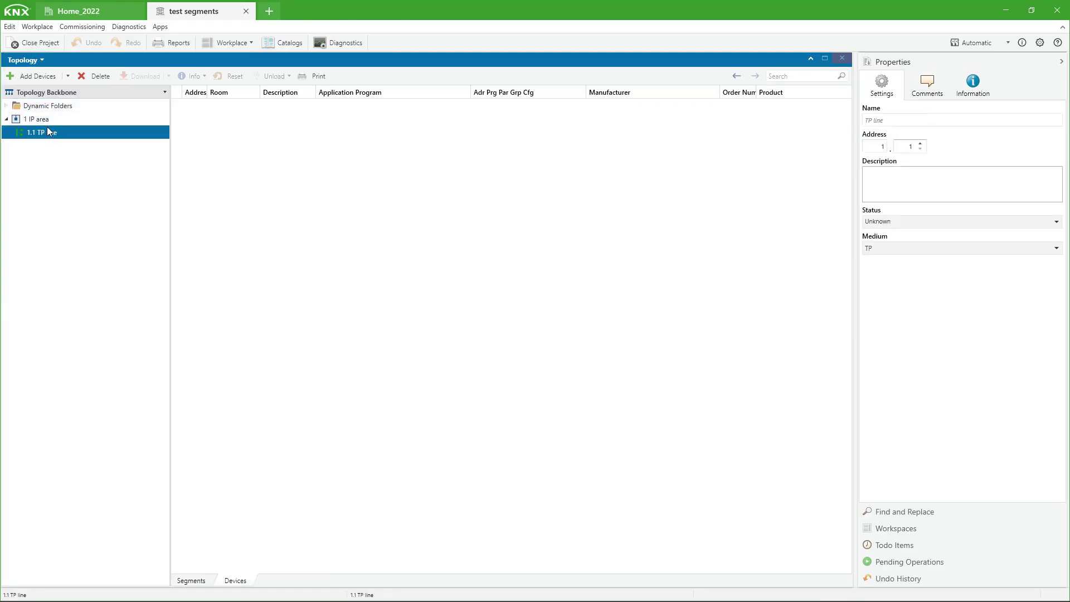
pyautogui.click(67, 76)
pyautogui.click(94, 92)
# Step: Add an RF segment named 'Segment RF 01' and a second row renamed 'Segment TP 02'
pyautogui.click(612, 318)
pyautogui.click(589, 335)
pyautogui.click(491, 317)
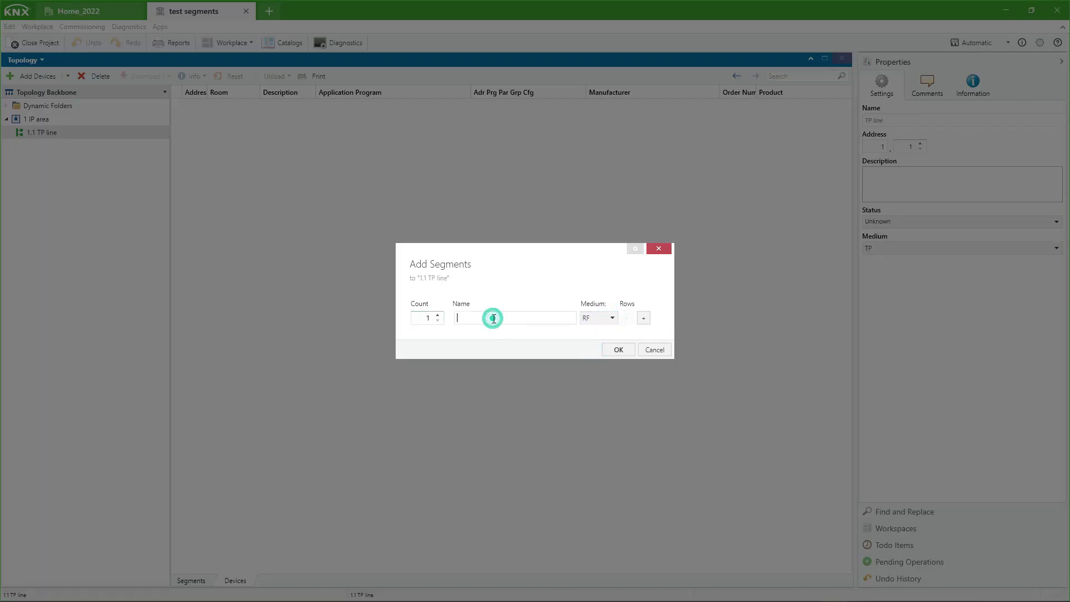
pyautogui.write('Segment RF 01')
pyautogui.click(643, 318)
pyautogui.click(501, 325)
pyautogui.press('BackSpace')
pyautogui.write('2')
pyautogui.click(484, 325)
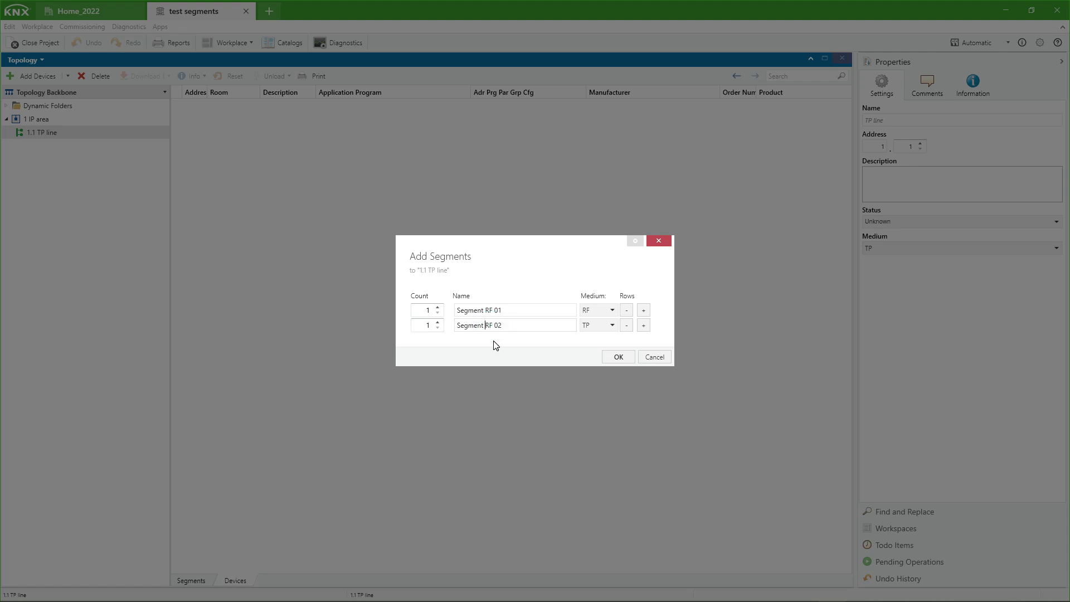
pyautogui.press('Delete')
pyautogui.press('Delete')
pyautogui.write('TP')
# Step: Add the third and fourth segments, set the fourth to RF, and confirm all four on line 1.1
pyautogui.click(643, 324)
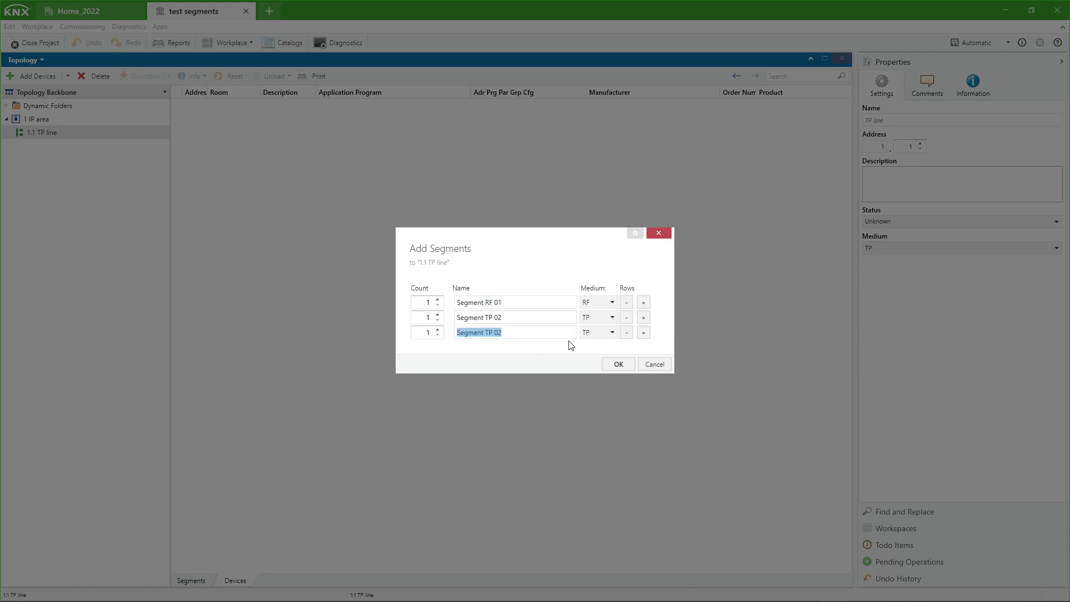
pyautogui.click(533, 337)
pyautogui.click(520, 323)
pyautogui.press('BackSpace')
pyautogui.write('1')
pyautogui.click(643, 332)
pyautogui.click(598, 369)
pyautogui.click(490, 341)
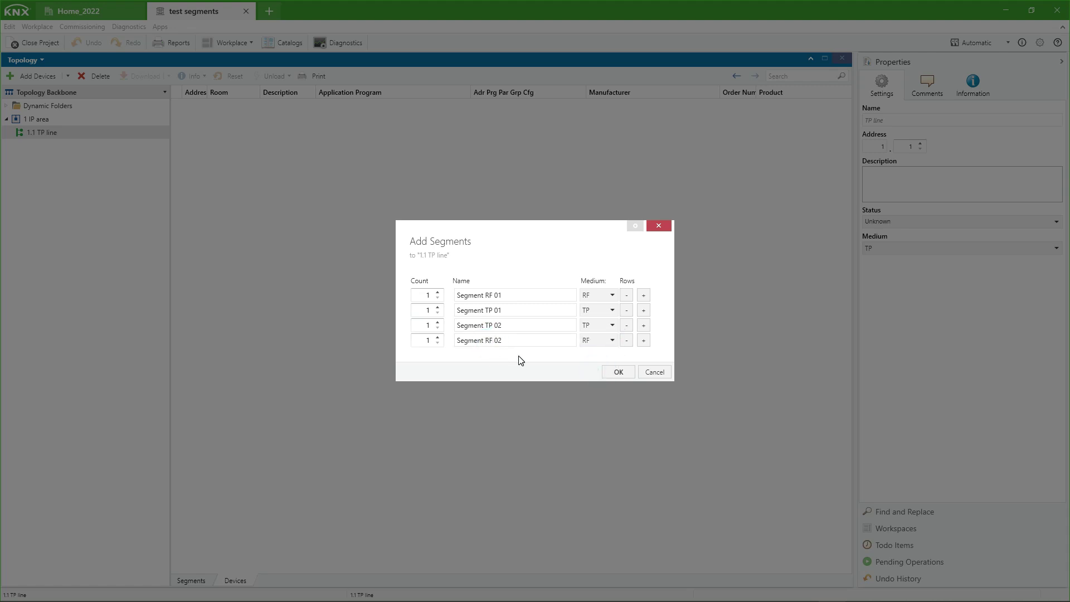
pyautogui.click(625, 370)
pyautogui.click(11, 134)
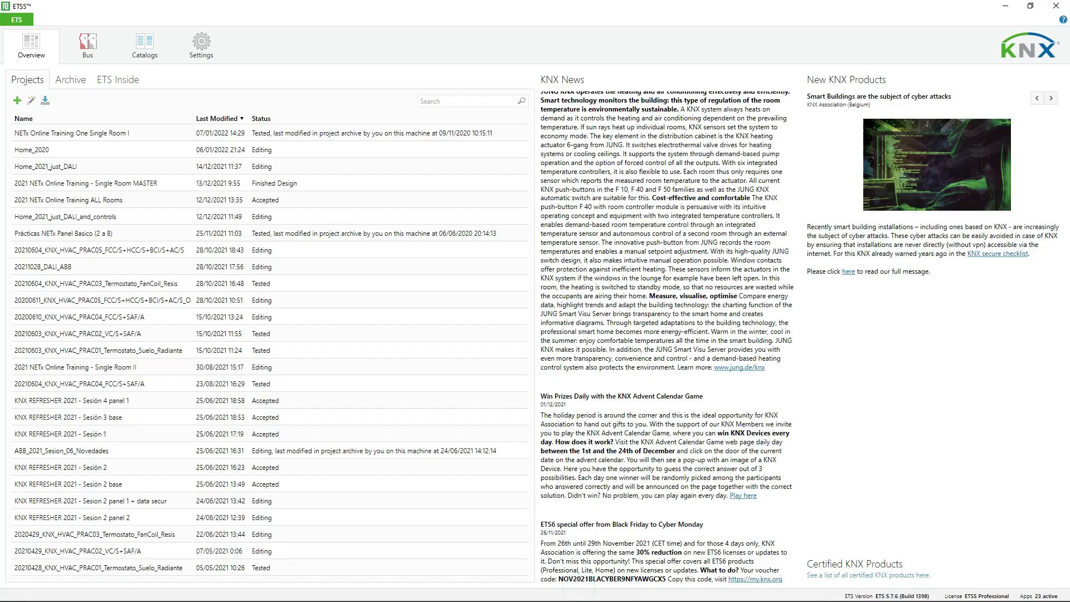
# Step: Create a new ETS5 project named 'Test segments'
pyautogui.click(17, 100)
pyautogui.write('Test segments')
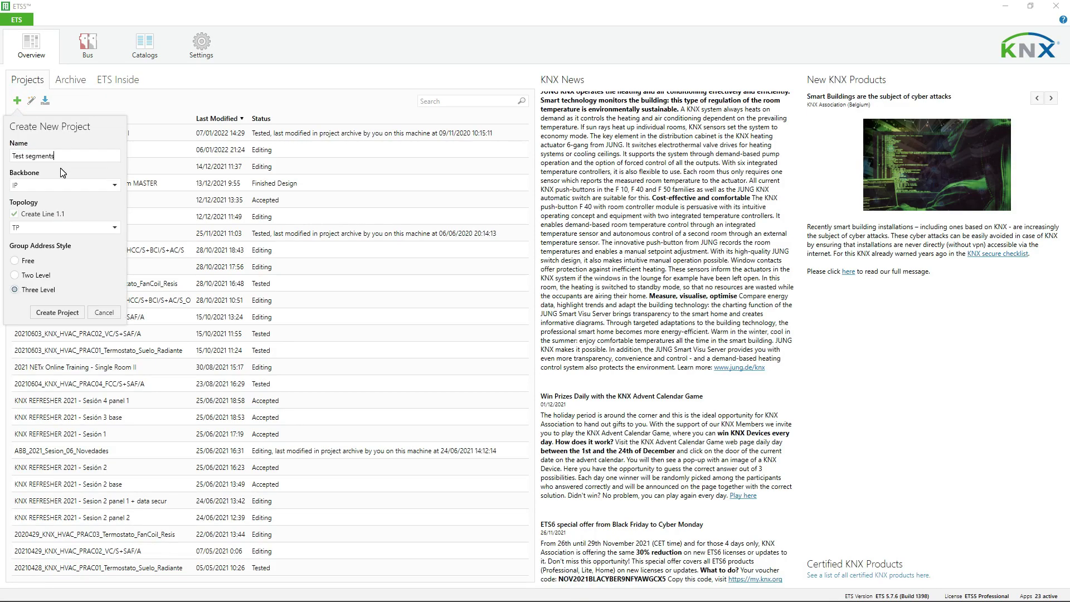
pyautogui.click(57, 312)
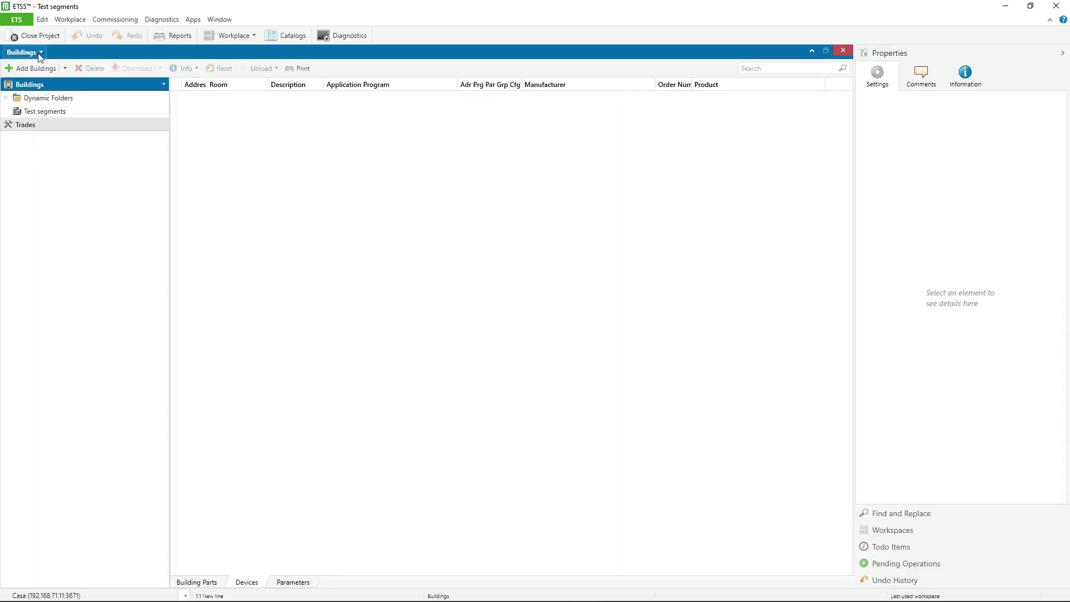
# Step: In Topology, select the 1.1 New line and view what can be added to it
pyautogui.click(39, 53)
pyautogui.click(112, 262)
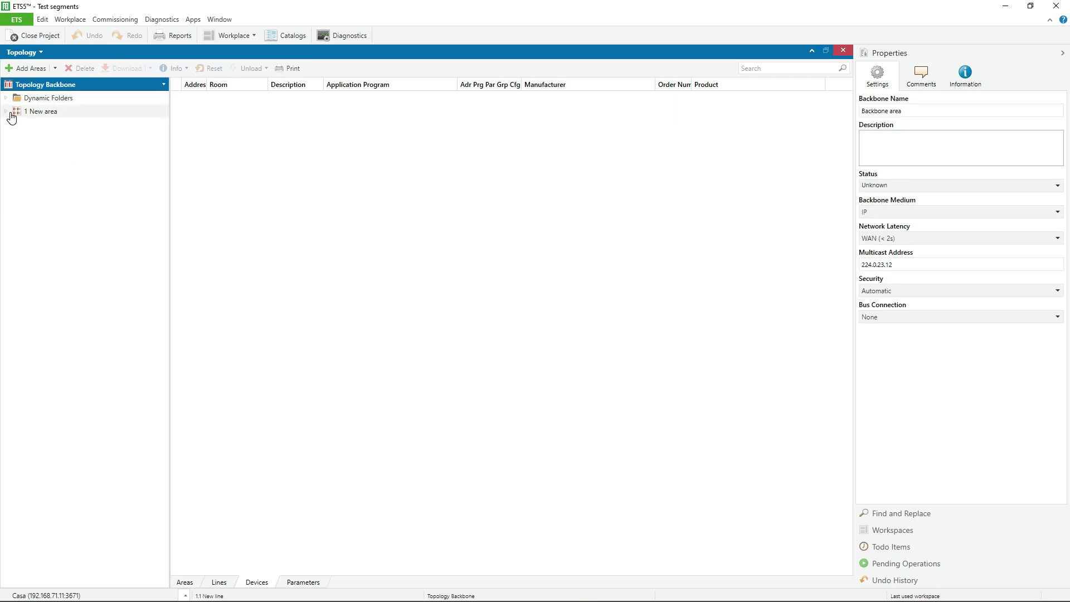
pyautogui.click(8, 111)
pyautogui.click(42, 125)
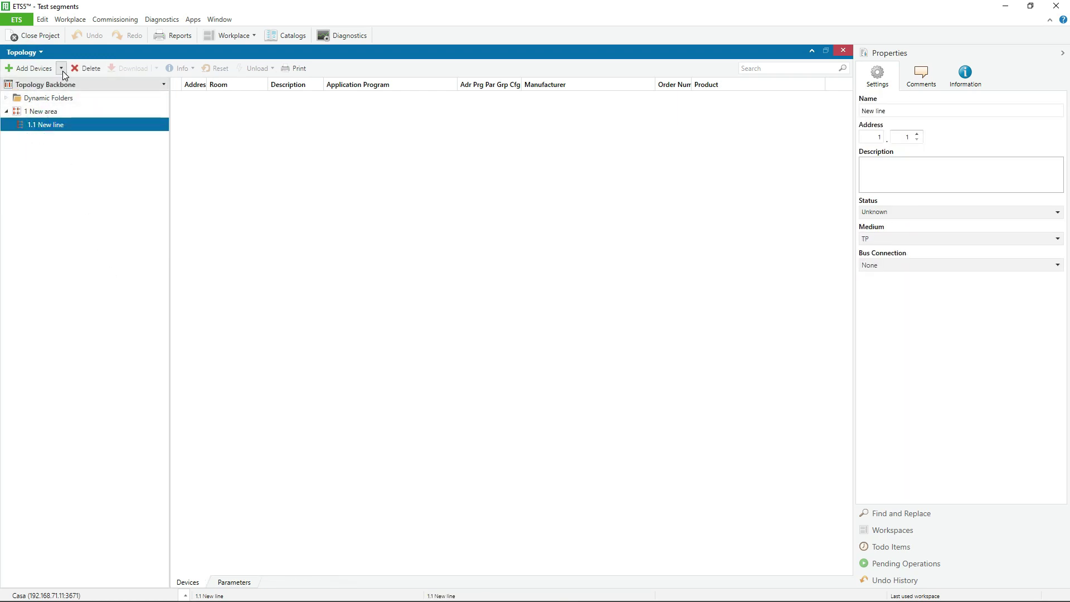
pyautogui.click(62, 69)
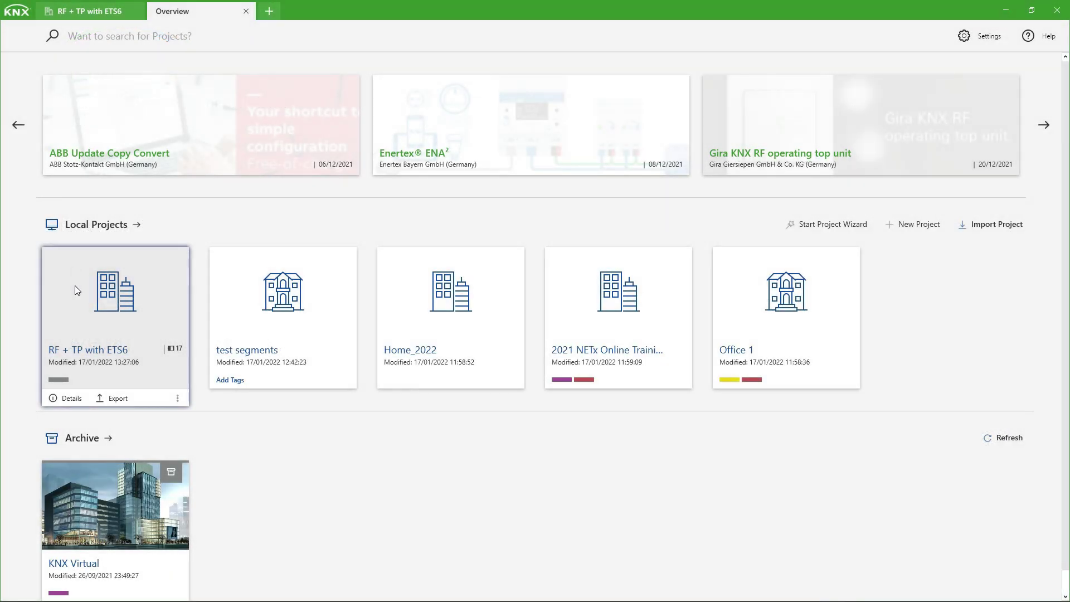
# Step: Open RF + TP with ETS6 and expand Area 1 and Line 1.1 in Topology
pyautogui.click(92, 350)
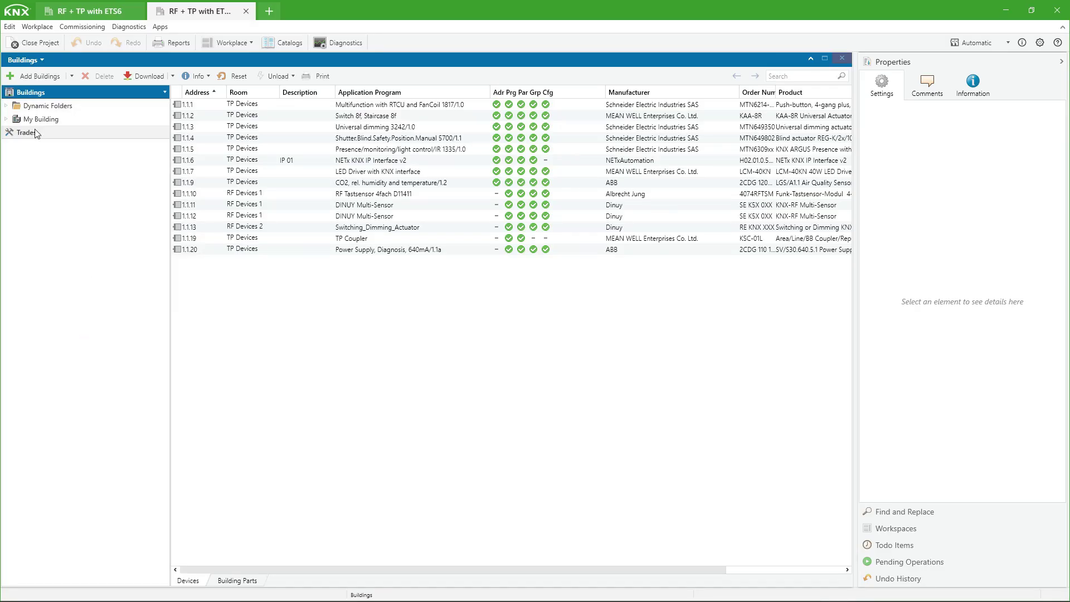
pyautogui.click(39, 60)
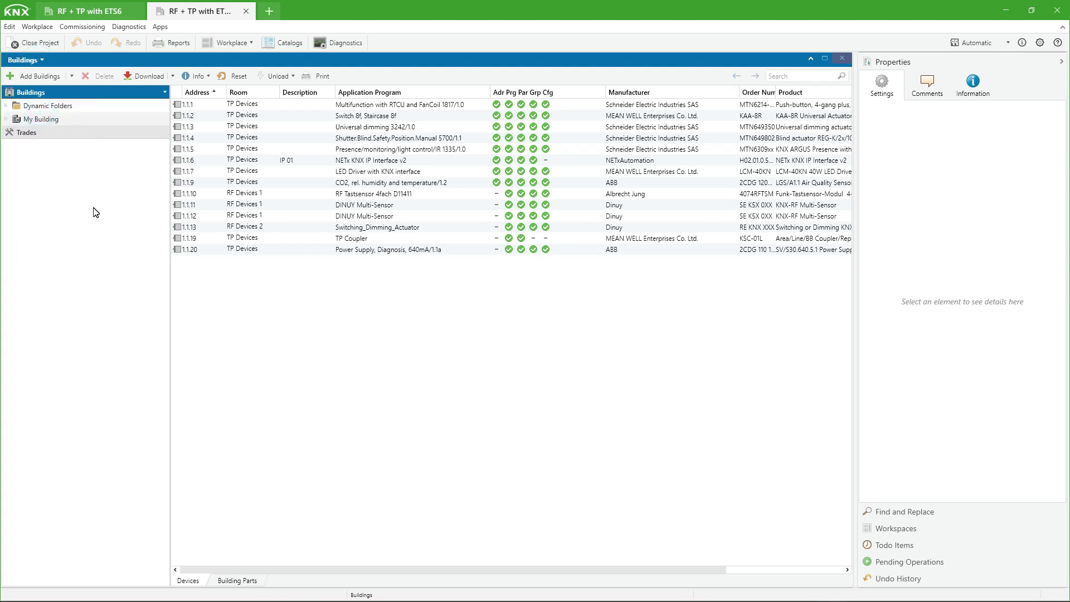
pyautogui.click(6, 119)
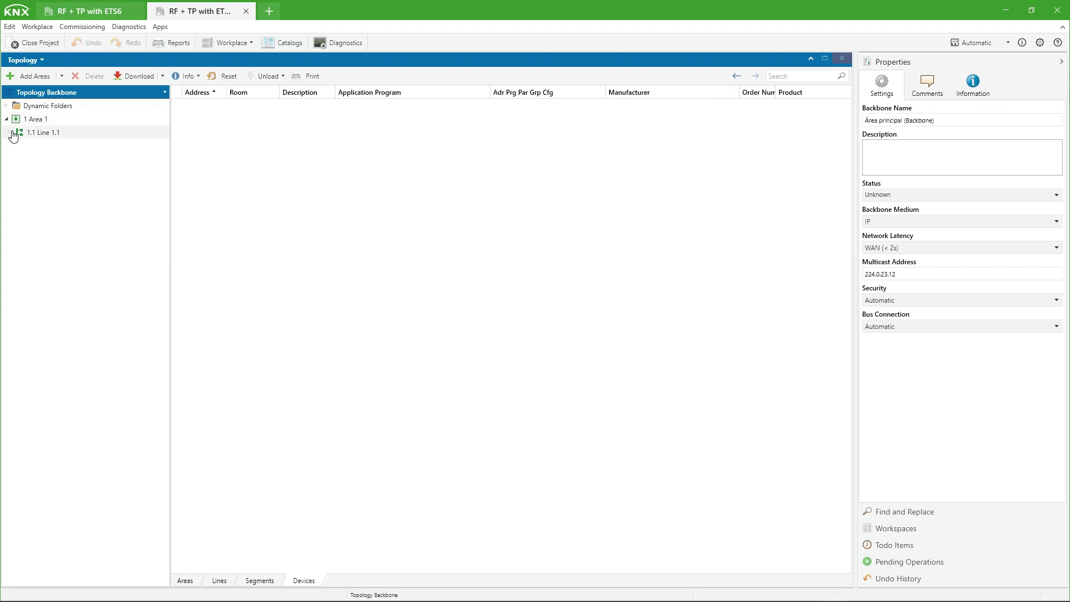
pyautogui.click(10, 132)
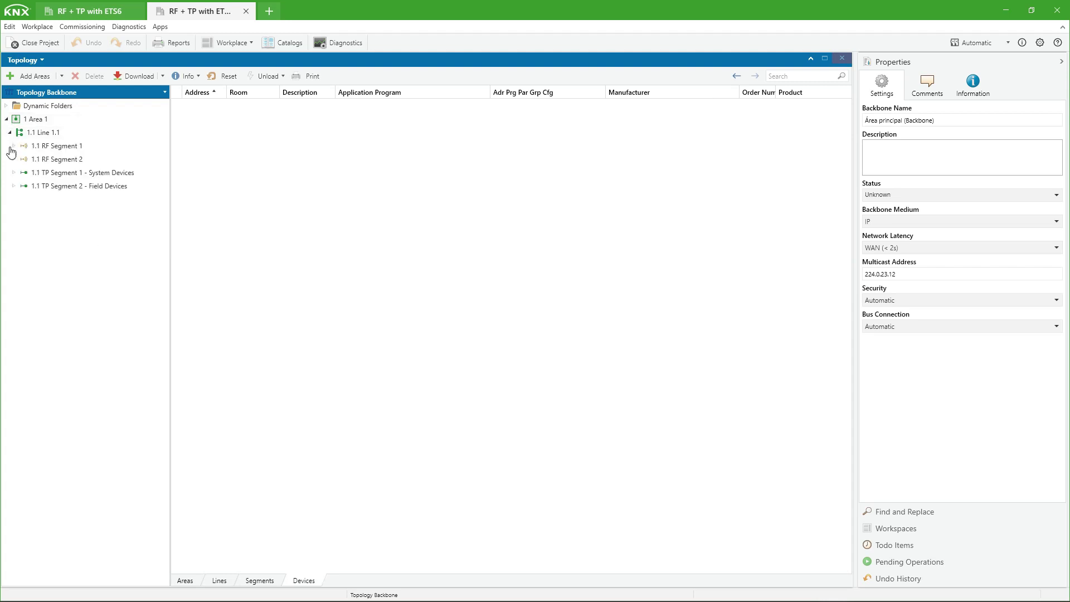
# Step: Select RF Segment 1, RF Segment 2, TP Segment 1 and TP Segment 2 together
pyautogui.click(57, 146)
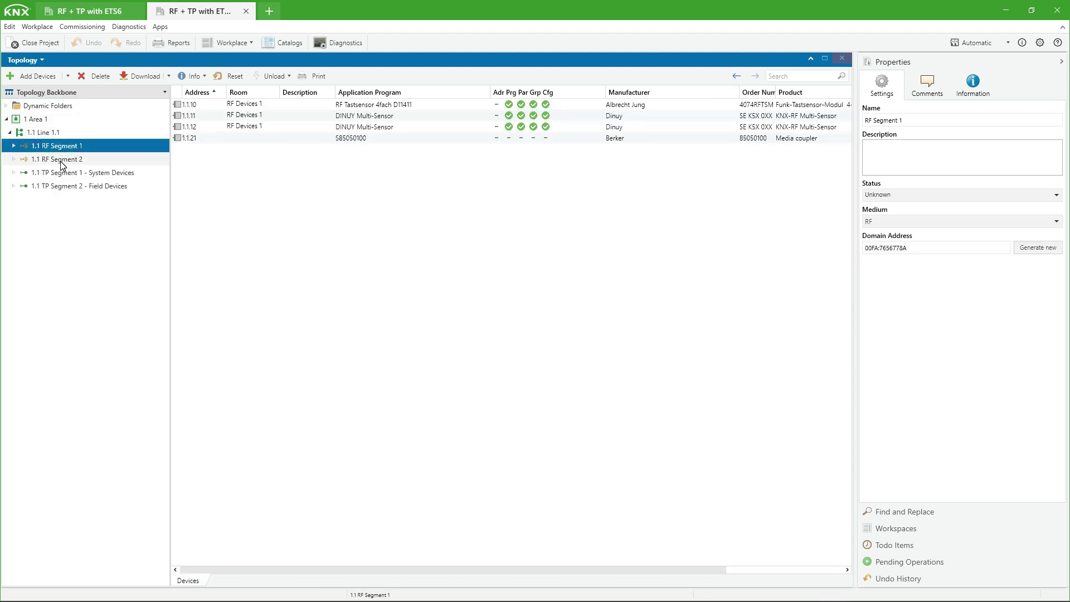
pyautogui.keyDown('ctrl'); pyautogui.click(61, 162); pyautogui.keyUp('ctrl')
pyautogui.keyDown('ctrl'); pyautogui.click(63, 173); pyautogui.keyUp('ctrl')
pyautogui.keyDown('ctrl'); pyautogui.click(64, 186); pyautogui.keyUp('ctrl')
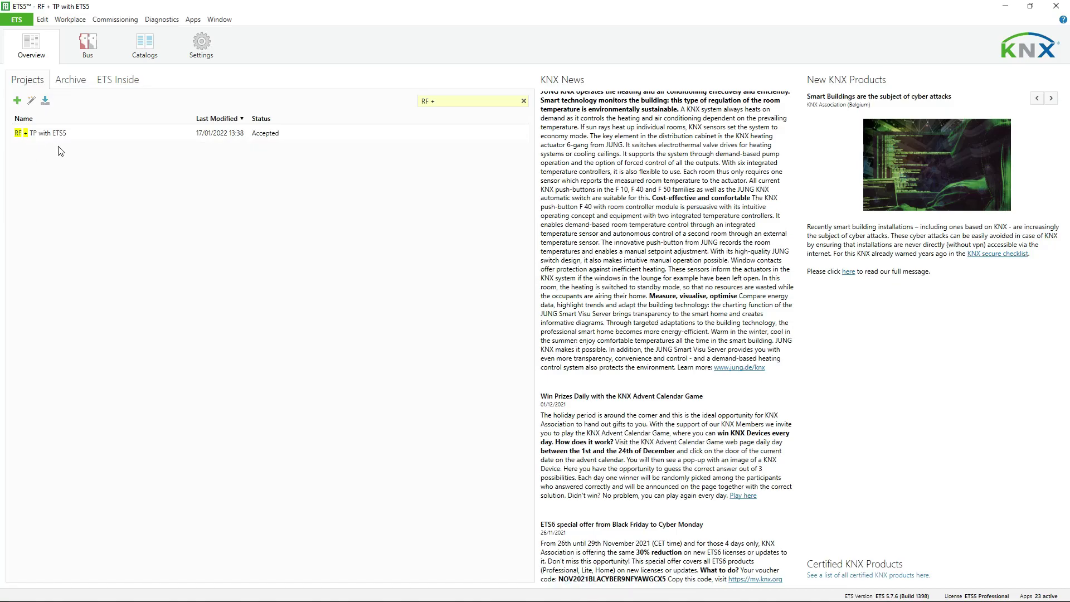
# Step: Open RF + TP with ETS5 and list Line 1.1 - TP, Line 9 - RF and Line 10 - RF devices together
pyautogui.click(95, 137)
pyautogui.doubleClick(96, 139)
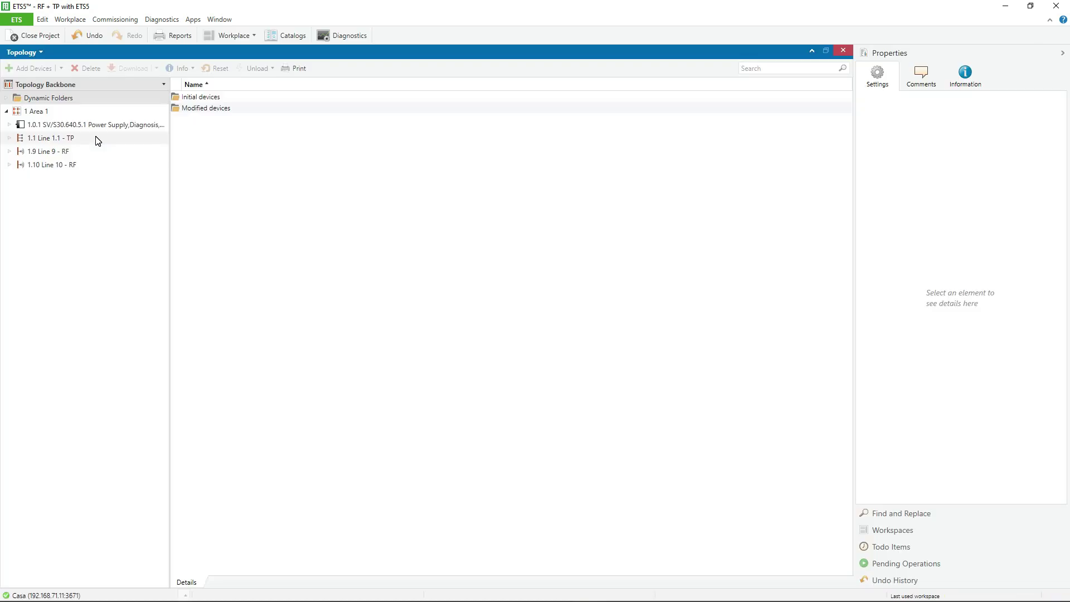
pyautogui.click(32, 112)
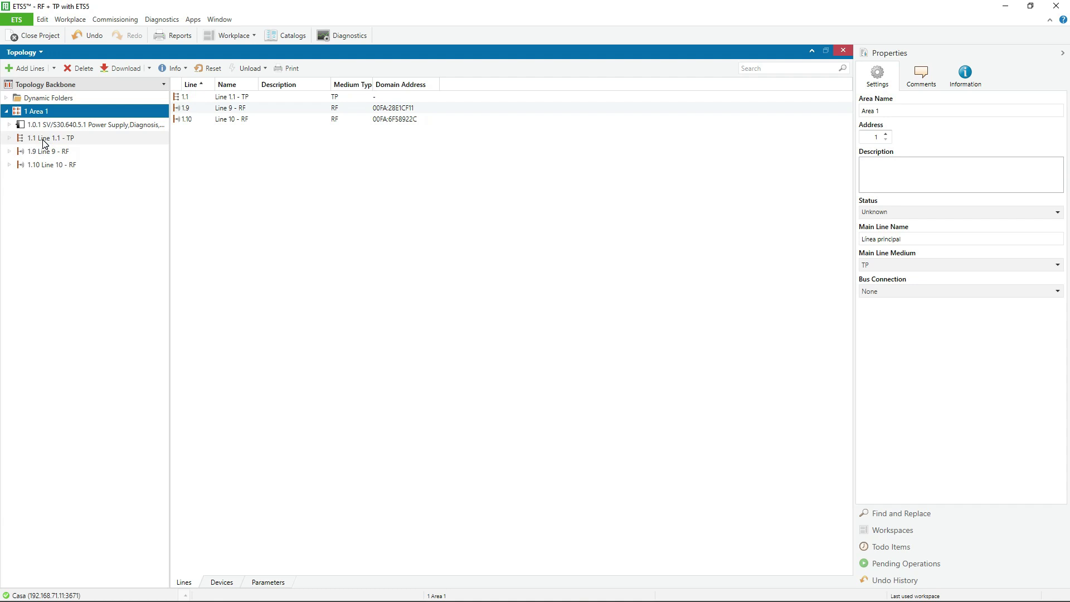
pyautogui.click(45, 142)
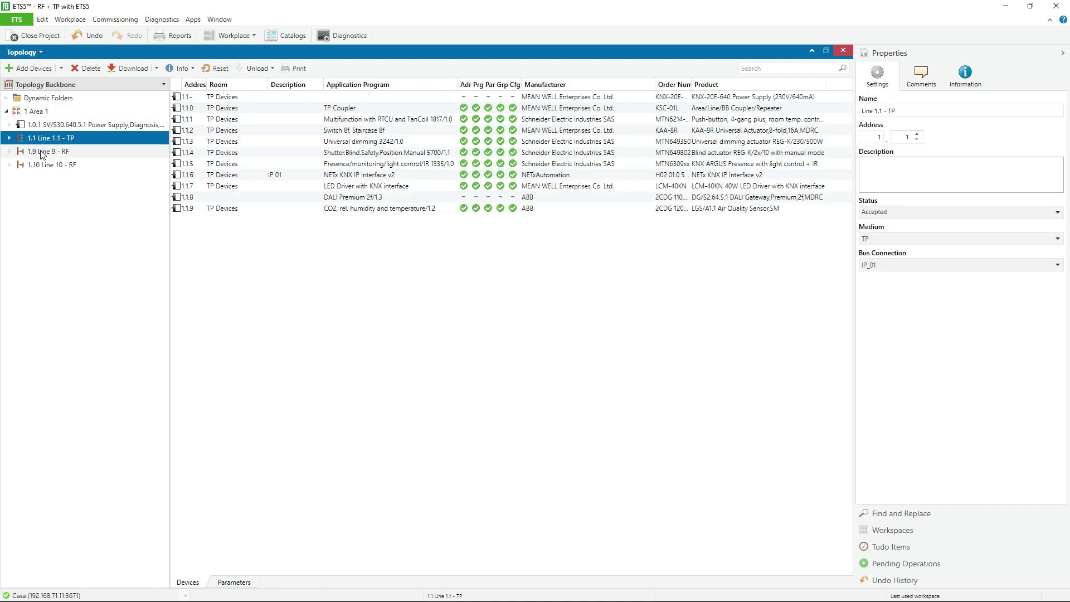
pyautogui.keyDown('ctrl'); pyautogui.click(42, 154); pyautogui.keyUp('ctrl')
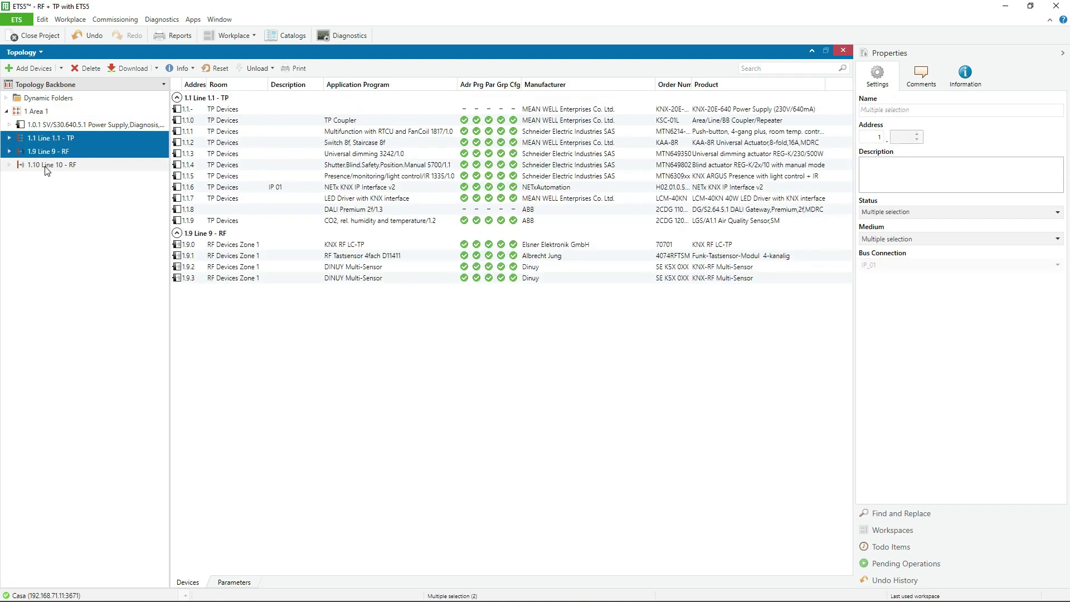
pyautogui.keyDown('ctrl'); pyautogui.click(47, 166); pyautogui.keyUp('ctrl')
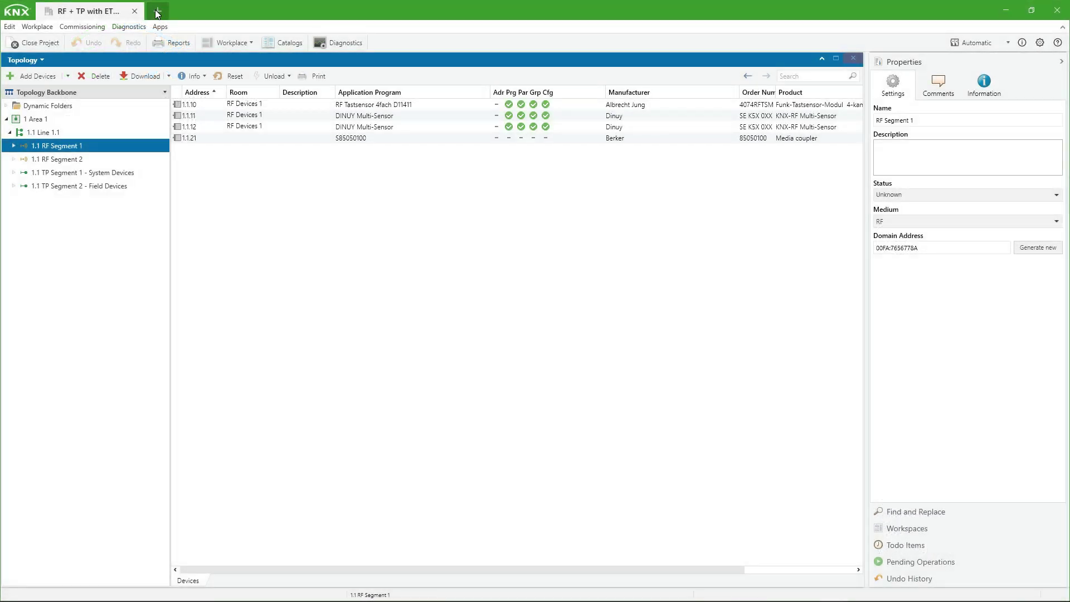
# Step: Reopen RF + TP with ETS6 from a new overview tab, detach its tab, then dock it back
pyautogui.click(157, 12)
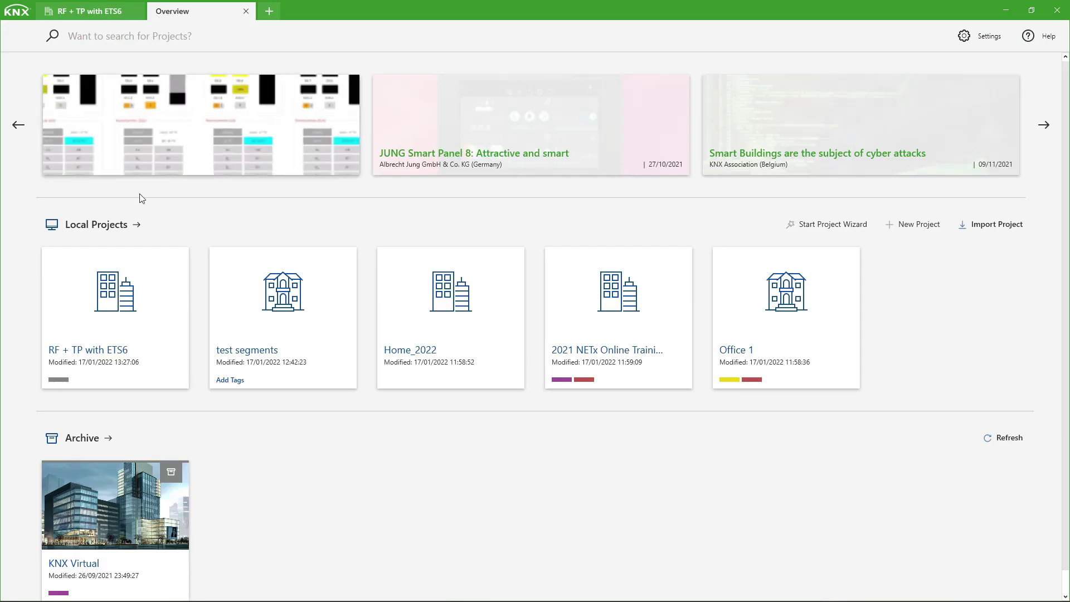
pyautogui.click(89, 342)
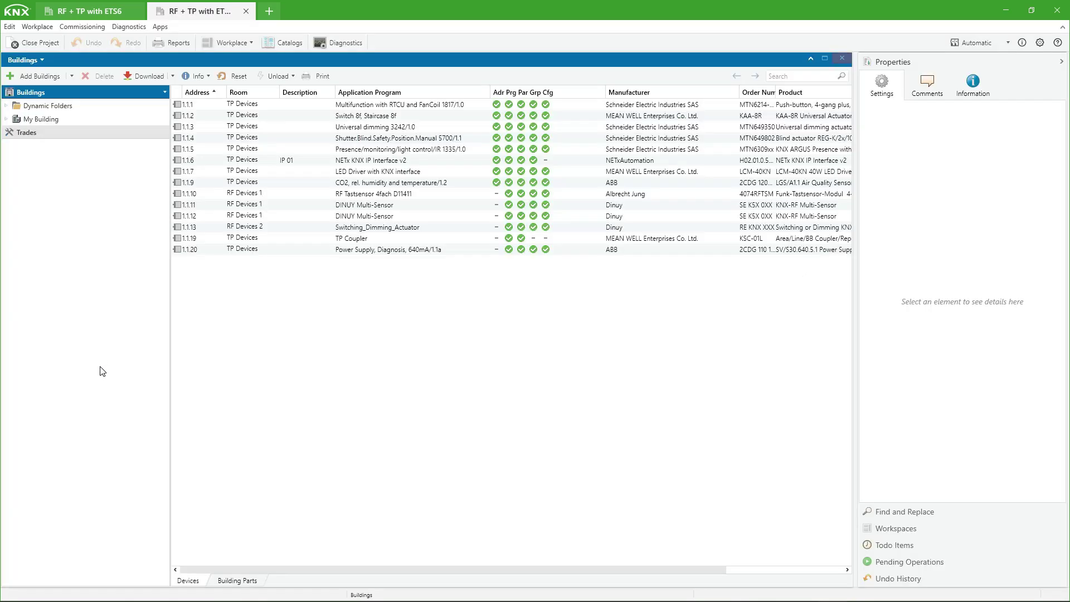
pyautogui.moveTo(211, 15); pyautogui.dragTo(281, 312)
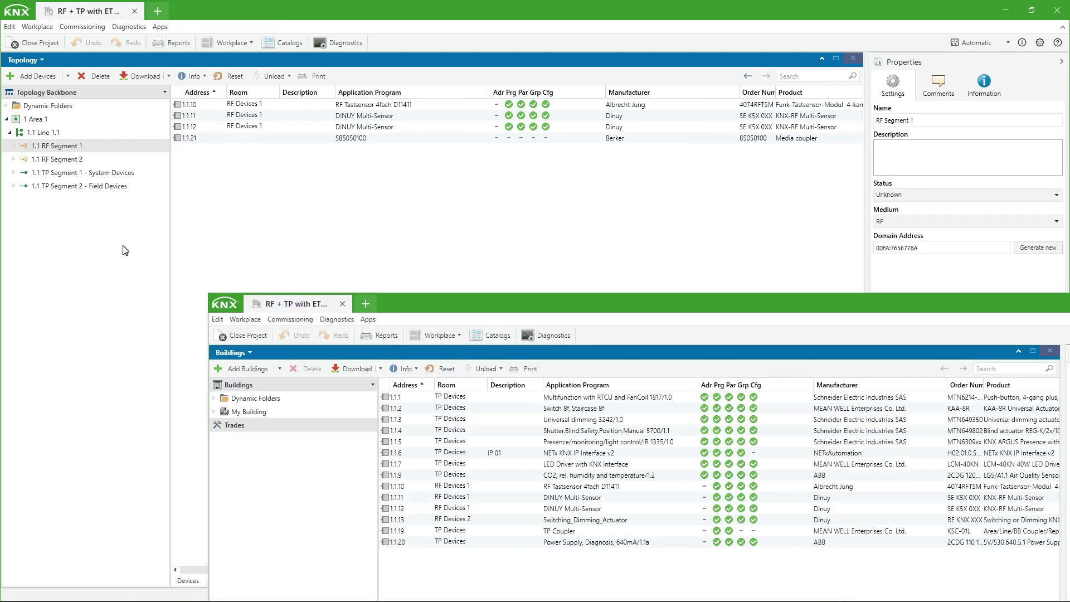
pyautogui.moveTo(318, 306); pyautogui.dragTo(109, 15)
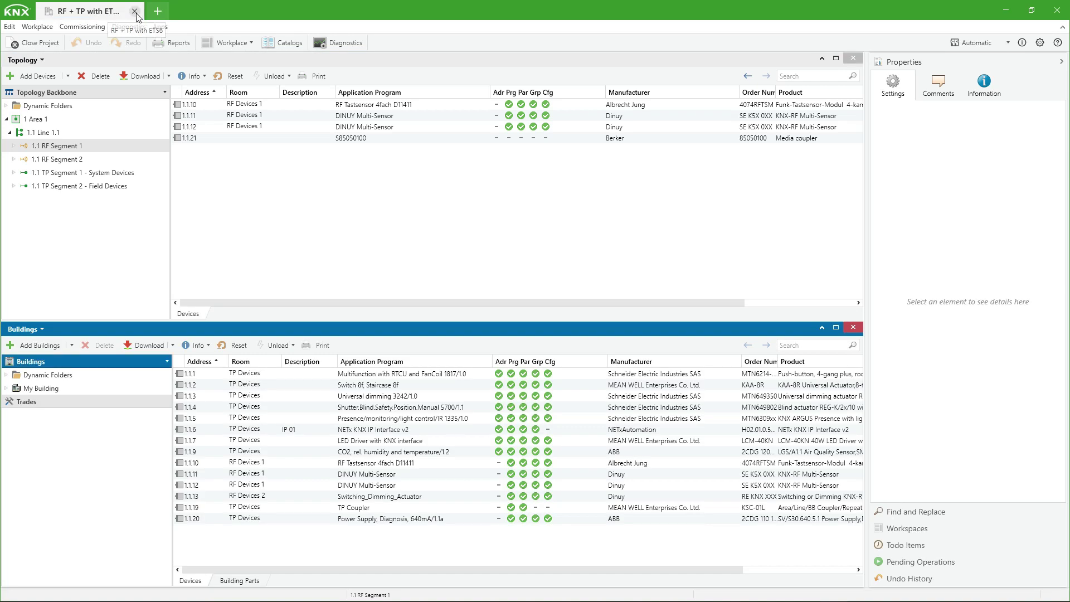
# Step: Open a new local projects overview tab and detach it into a floating window
pyautogui.click(157, 12)
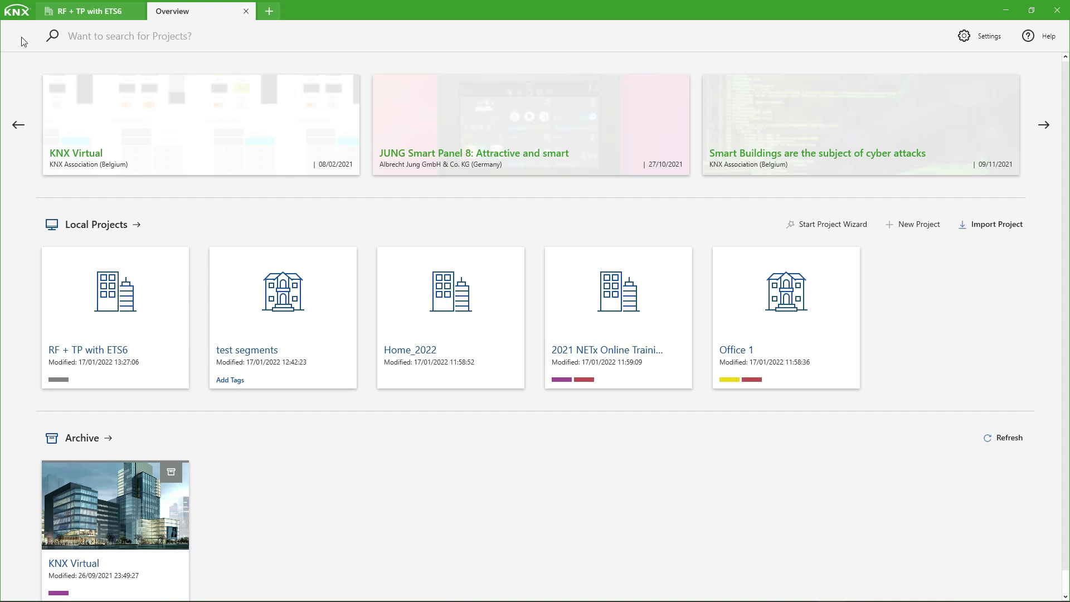
pyautogui.moveTo(199, 14); pyautogui.dragTo(301, 223)
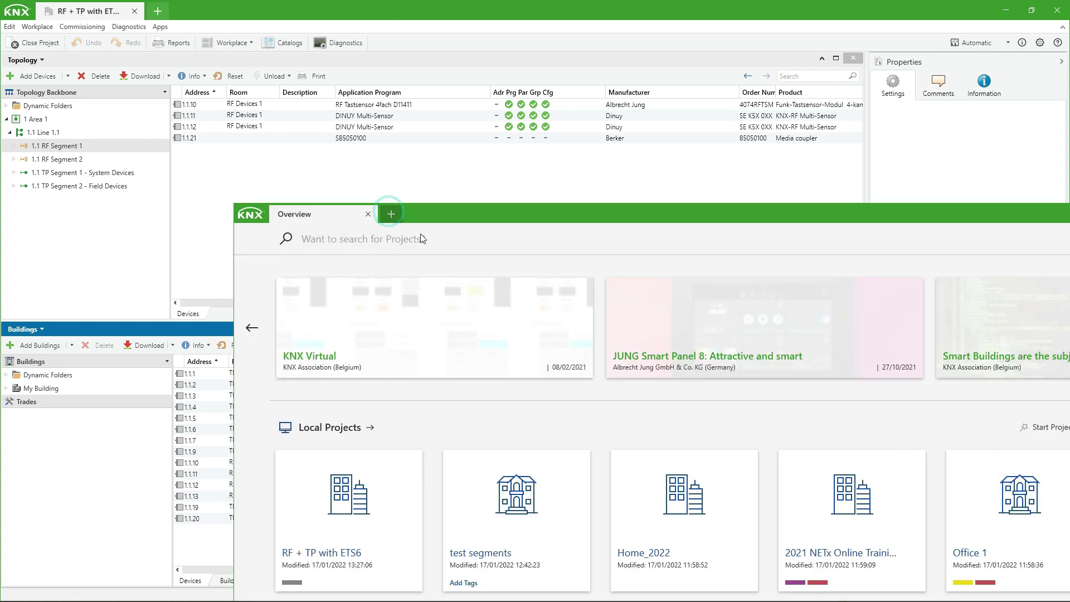
pyautogui.moveTo(454, 214); pyautogui.dragTo(566, 335)
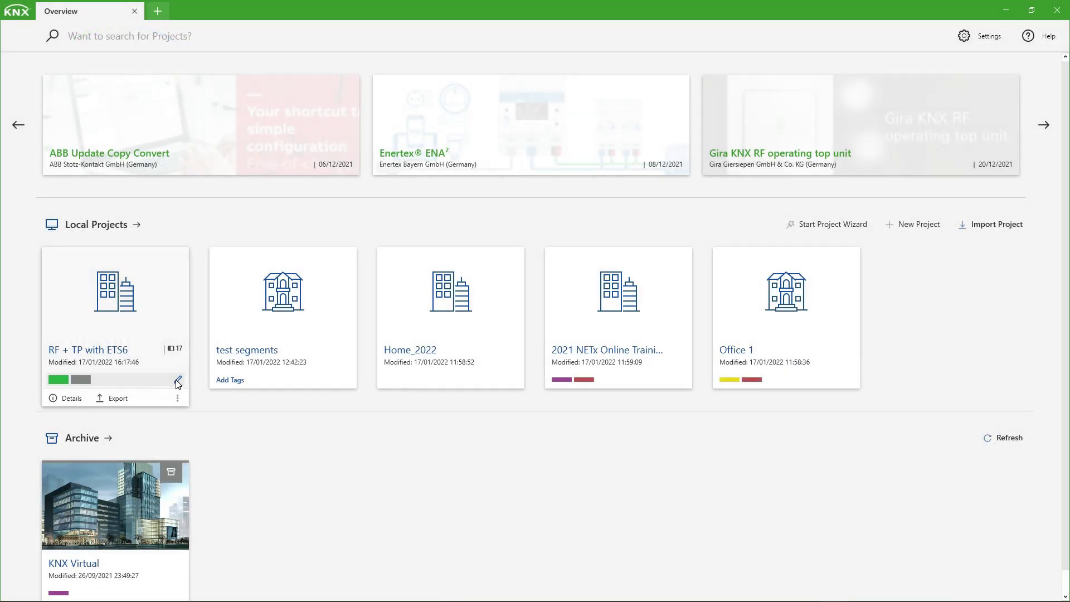
# Step: Tag RF + TP with ETS6 as Building and filter Local Projects by Building
pyautogui.click(178, 380)
pyautogui.click(187, 465)
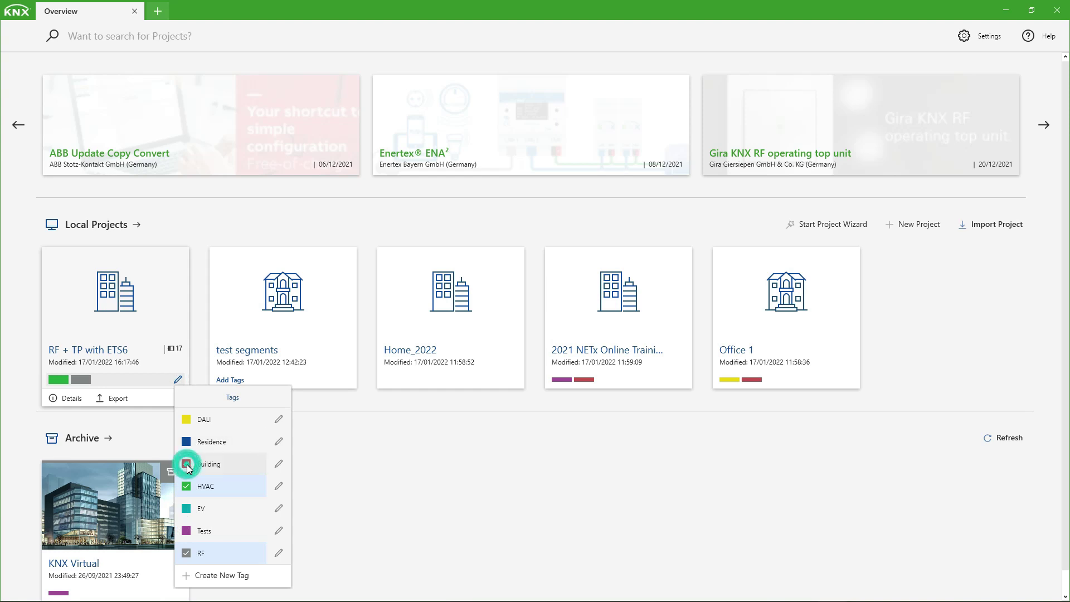
pyautogui.click(359, 475)
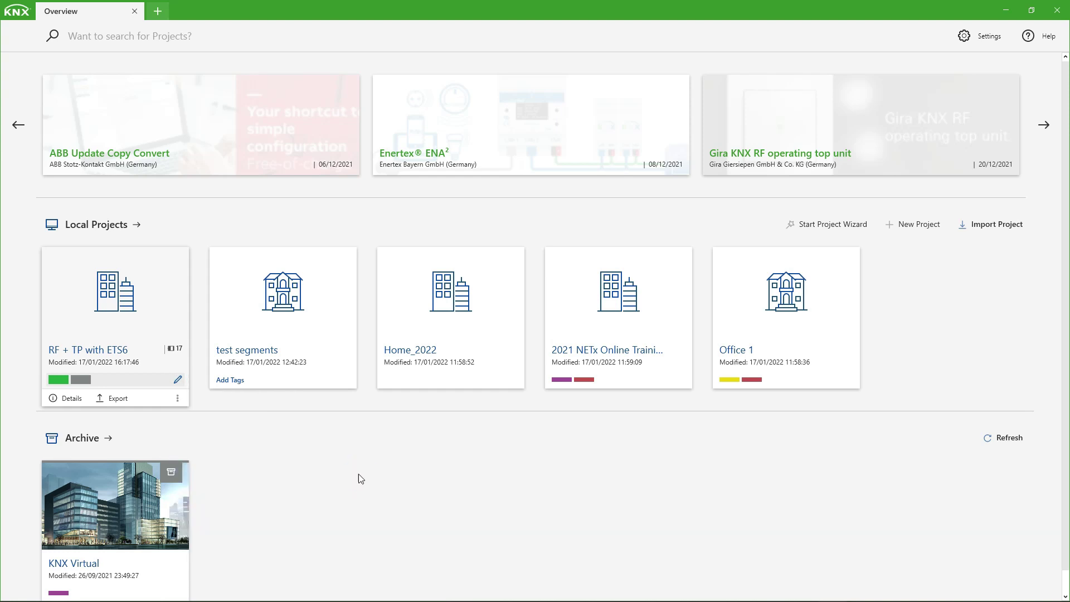
pyautogui.click(89, 225)
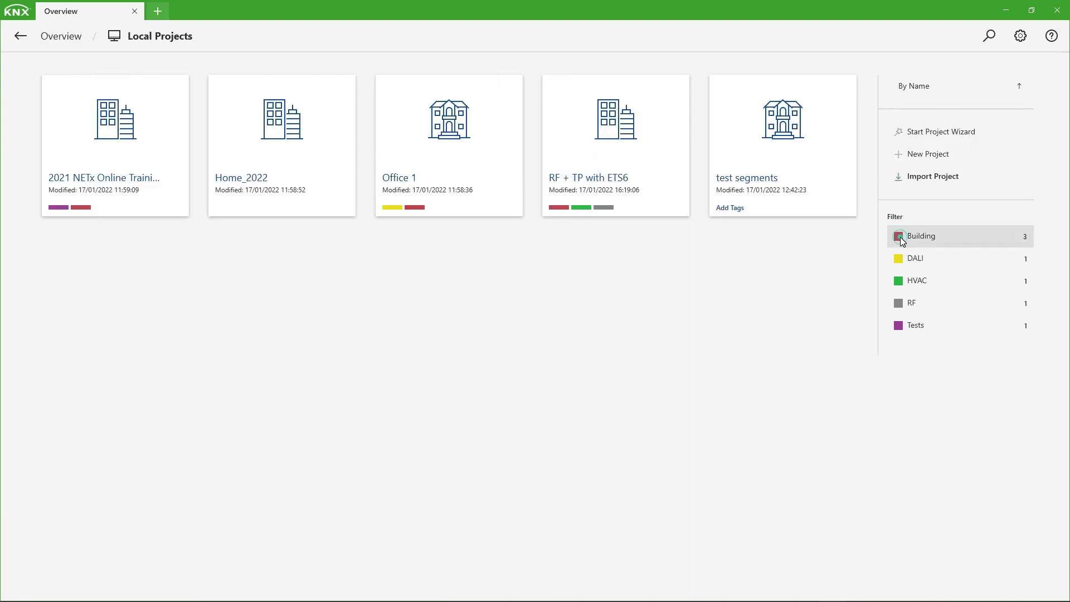
pyautogui.click(898, 237)
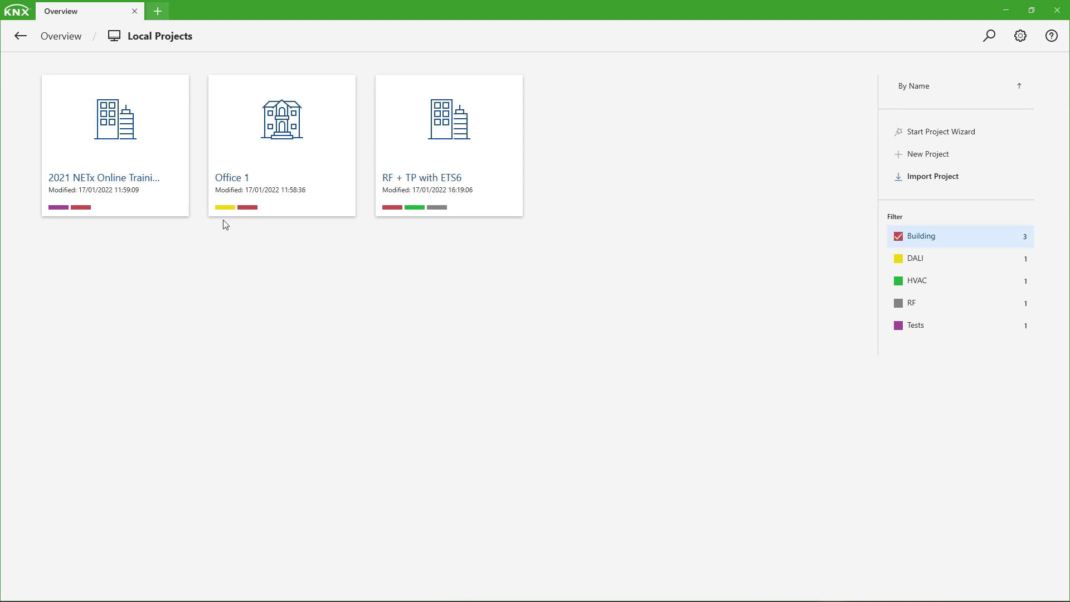
# Step: Tag Office 1 as HVAC and add HVAC to the project filter
pyautogui.moveTo(245, 209)
pyautogui.click(344, 208)
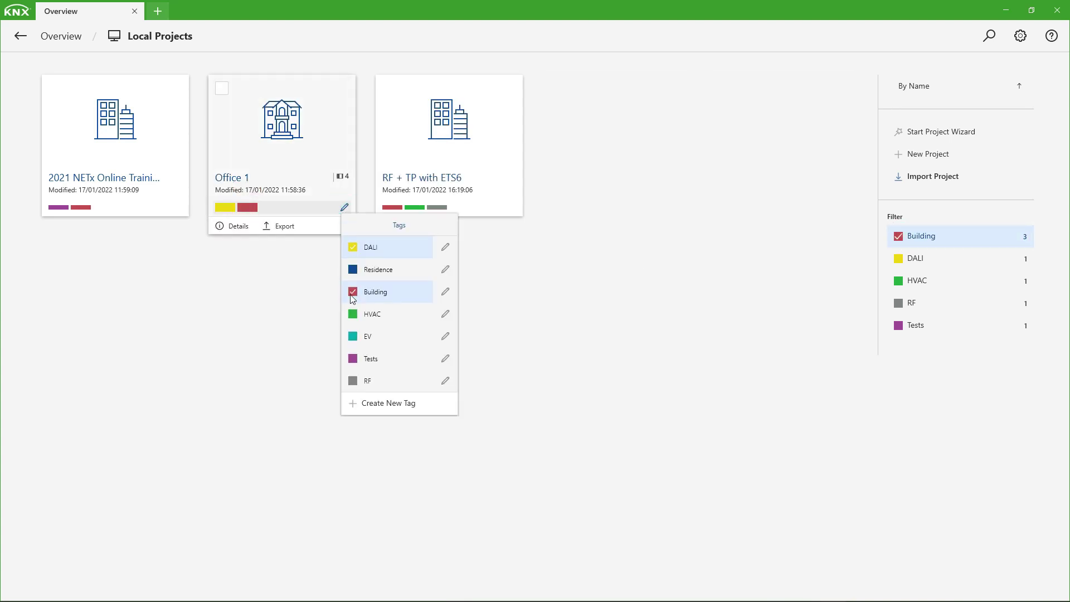
pyautogui.click(353, 314)
pyautogui.click(276, 310)
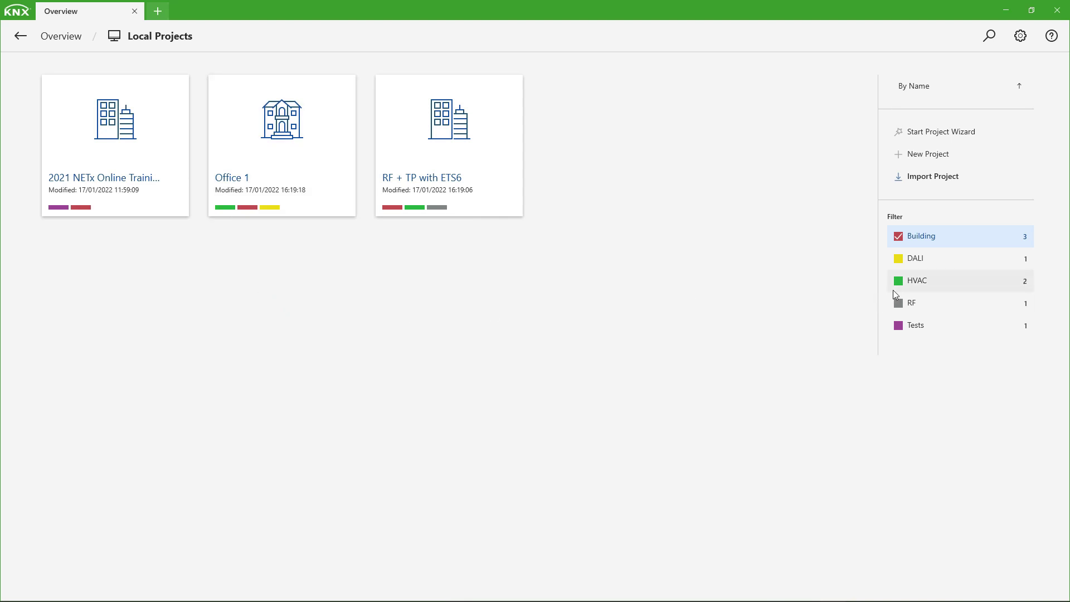
pyautogui.click(899, 281)
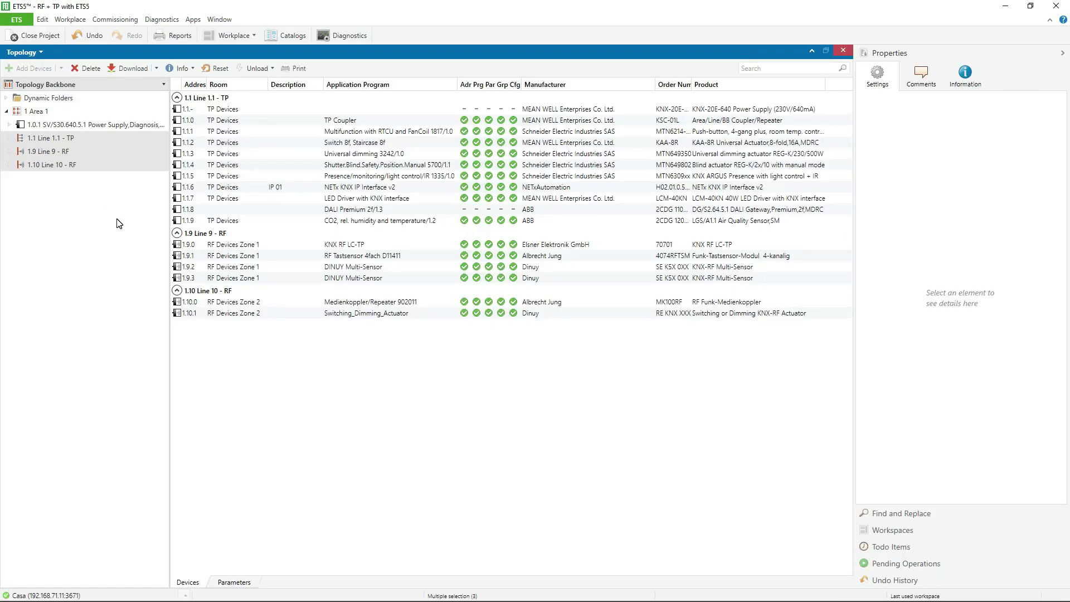
# Step: Switch to the ETS5 overview, clear the 'RF +' search filter, and return to the project topology
pyautogui.click(24, 20)
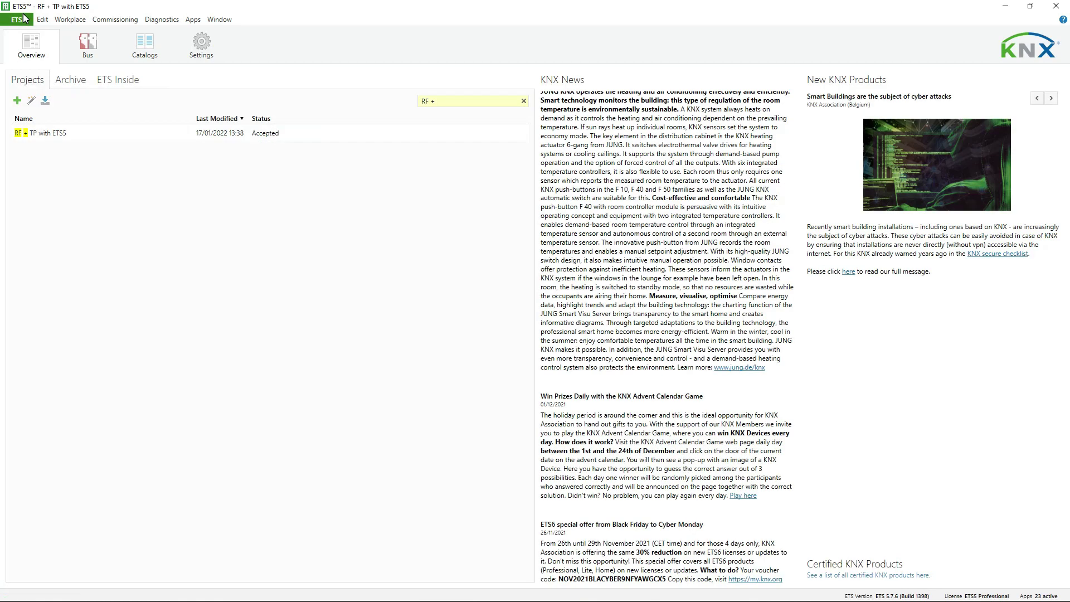
pyautogui.click(27, 21)
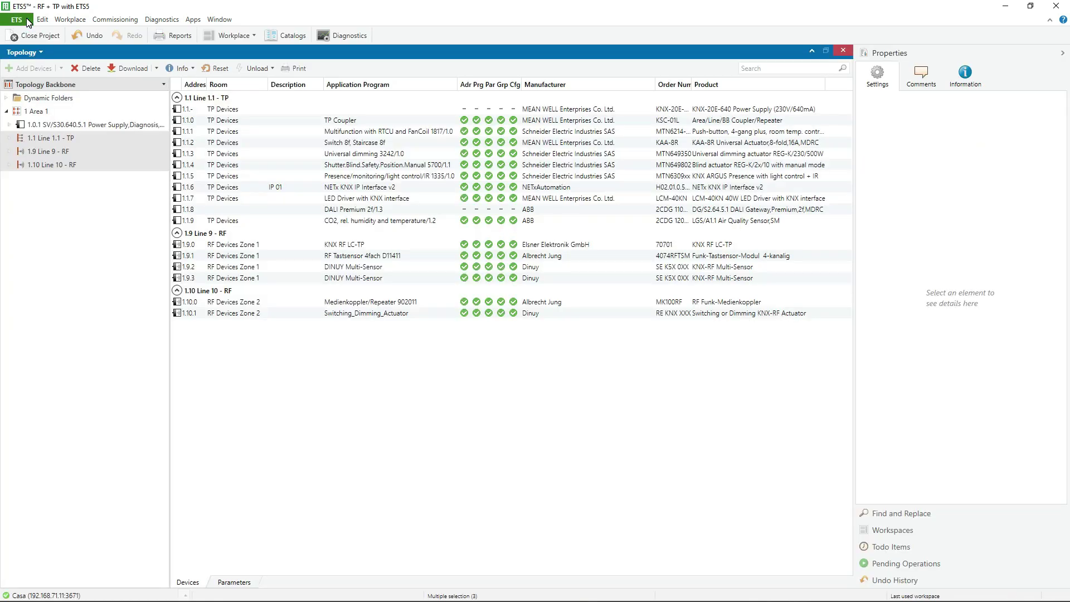
pyautogui.click(26, 20)
pyautogui.click(524, 101)
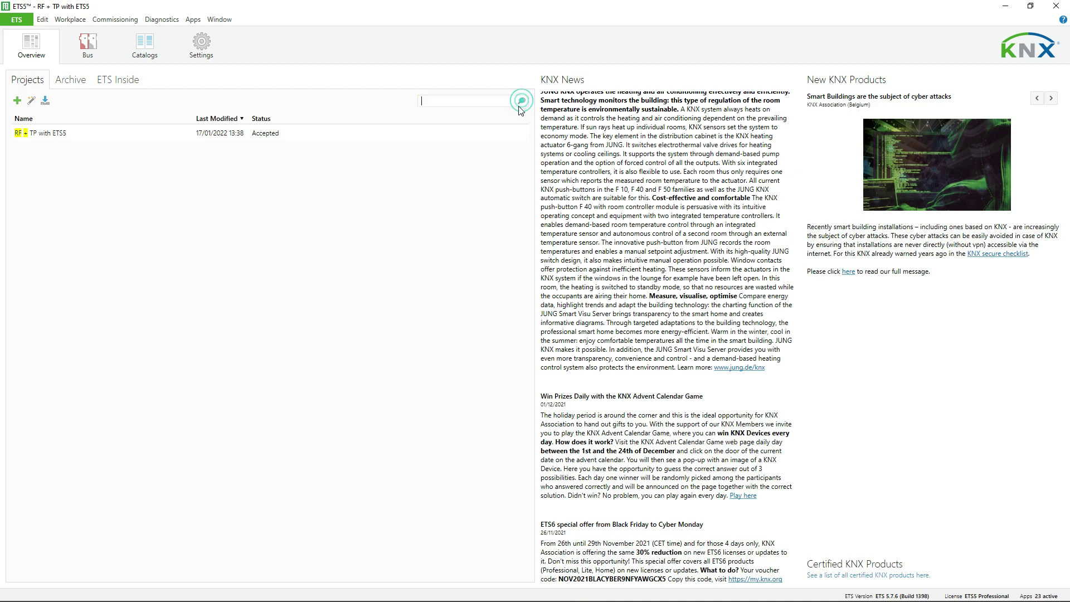
pyautogui.click(23, 21)
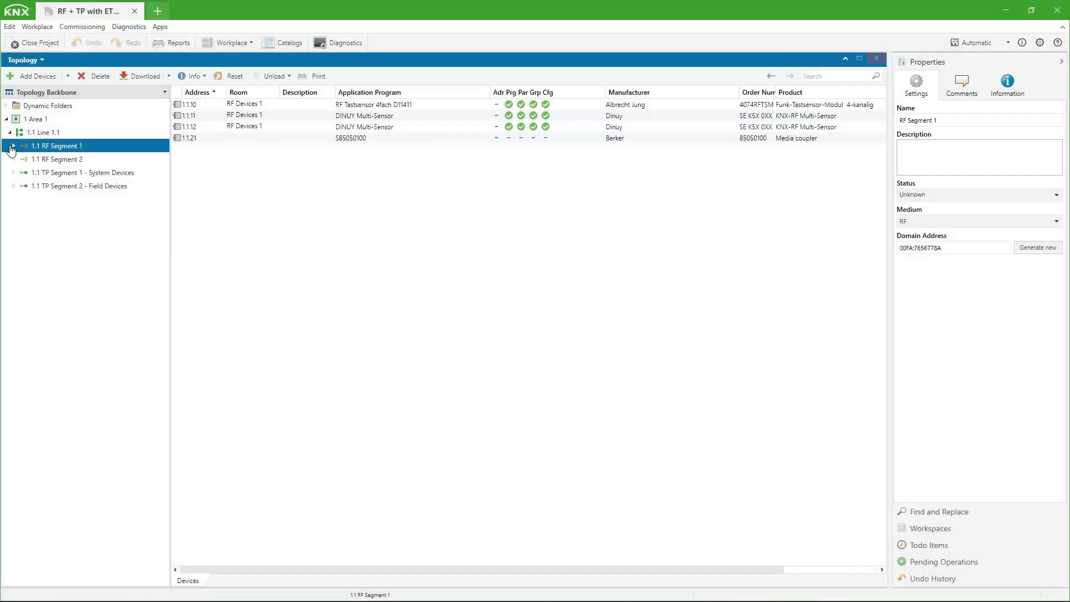
# Step: View the 1.1.10 Funk-Tastsensor's group objects and the 1.1.12 Multi-Sensor's parameters under RF Segment 1
pyautogui.click(12, 146)
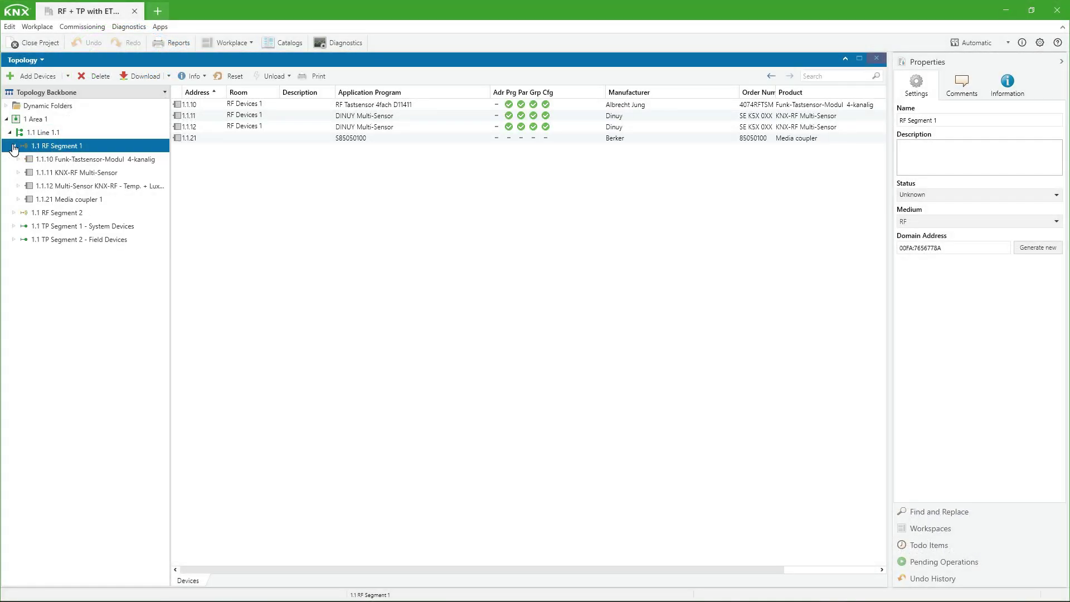
pyautogui.click(71, 160)
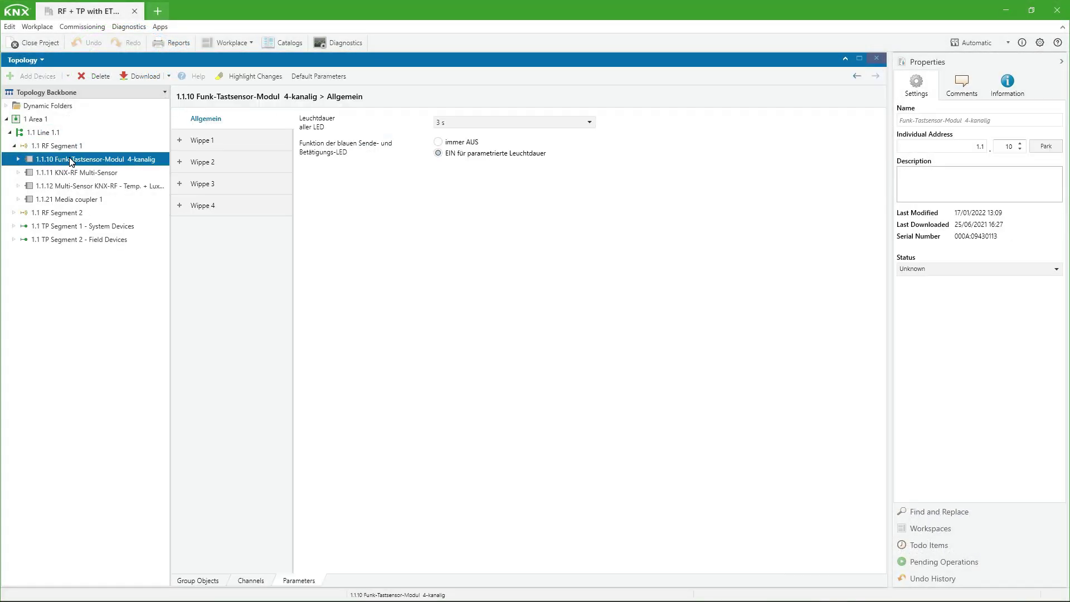
pyautogui.click(198, 580)
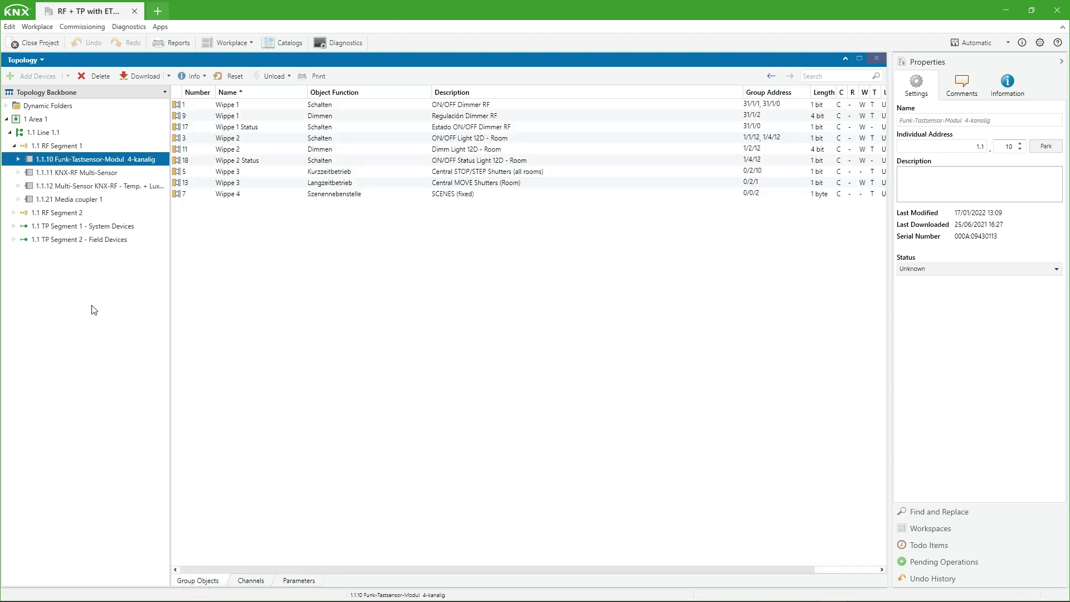
pyautogui.click(75, 187)
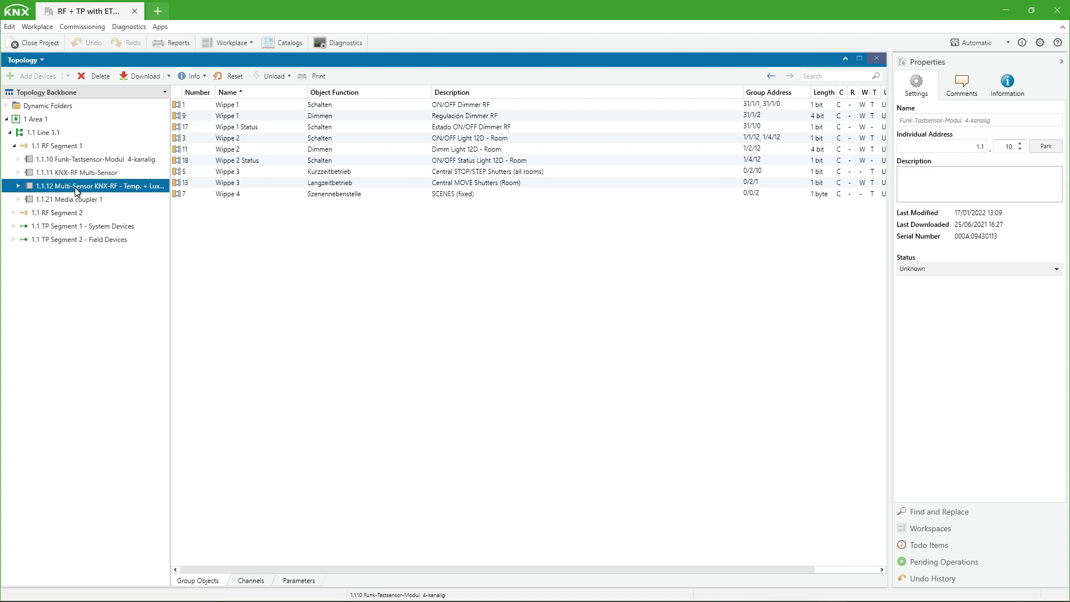
pyautogui.click(297, 581)
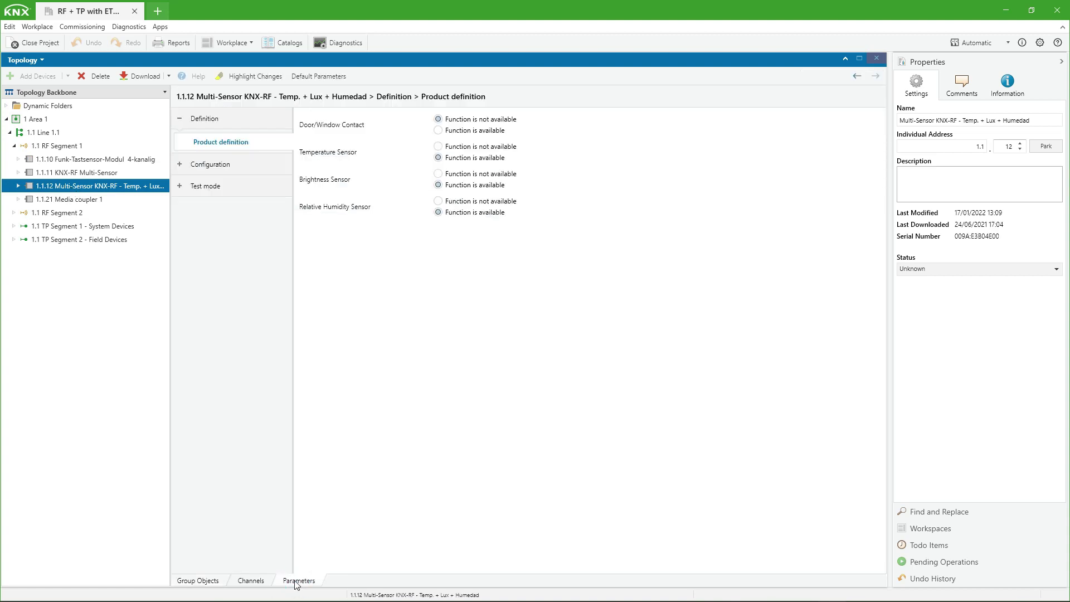
# Step: Step back through the view history to the Line 1.1 view
pyautogui.click(856, 76)
pyautogui.click(771, 76)
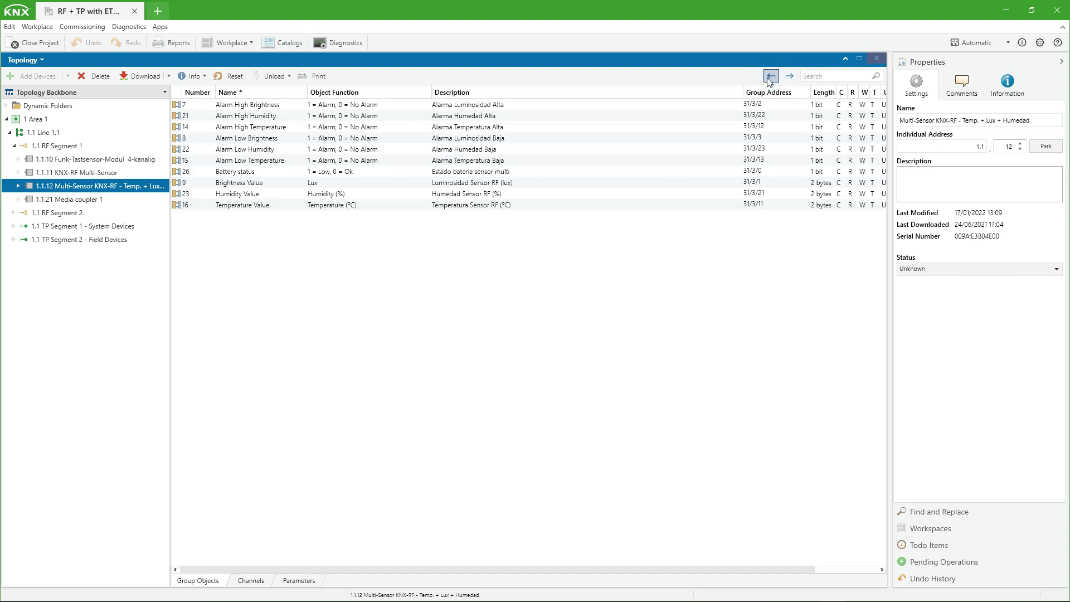
pyautogui.click(771, 77)
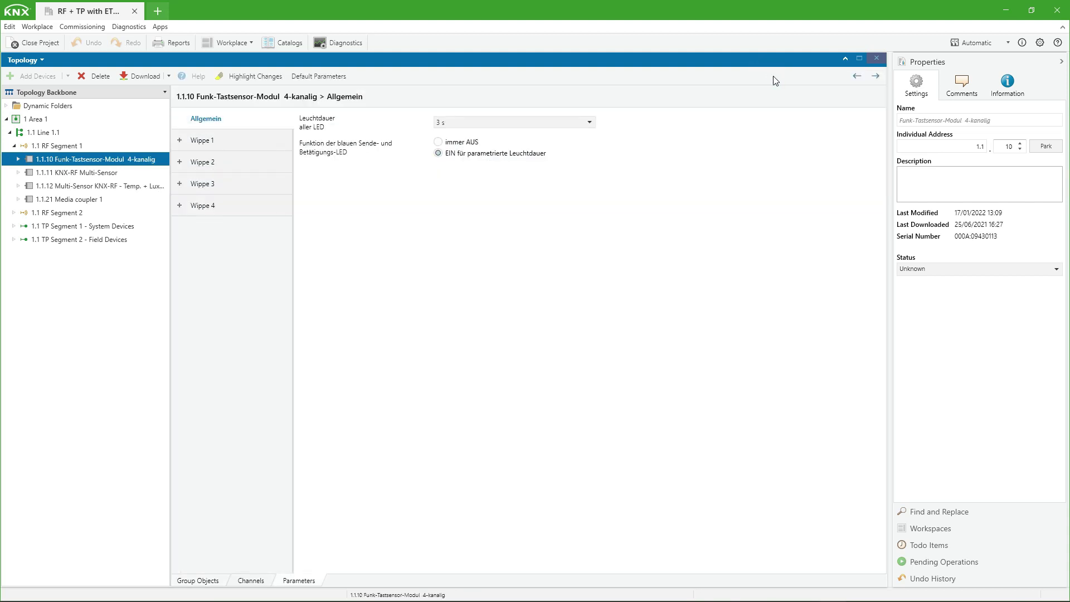
pyautogui.click(857, 76)
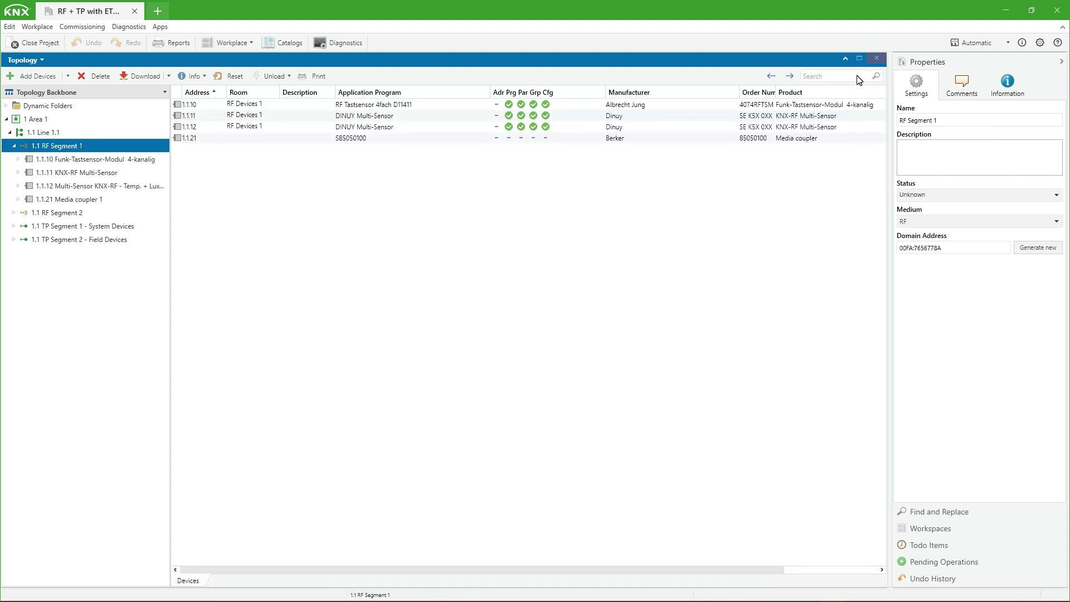
pyautogui.click(777, 79)
# Step: Step forward through the history to the Multi-Sensor's group objects
pyautogui.click(789, 76)
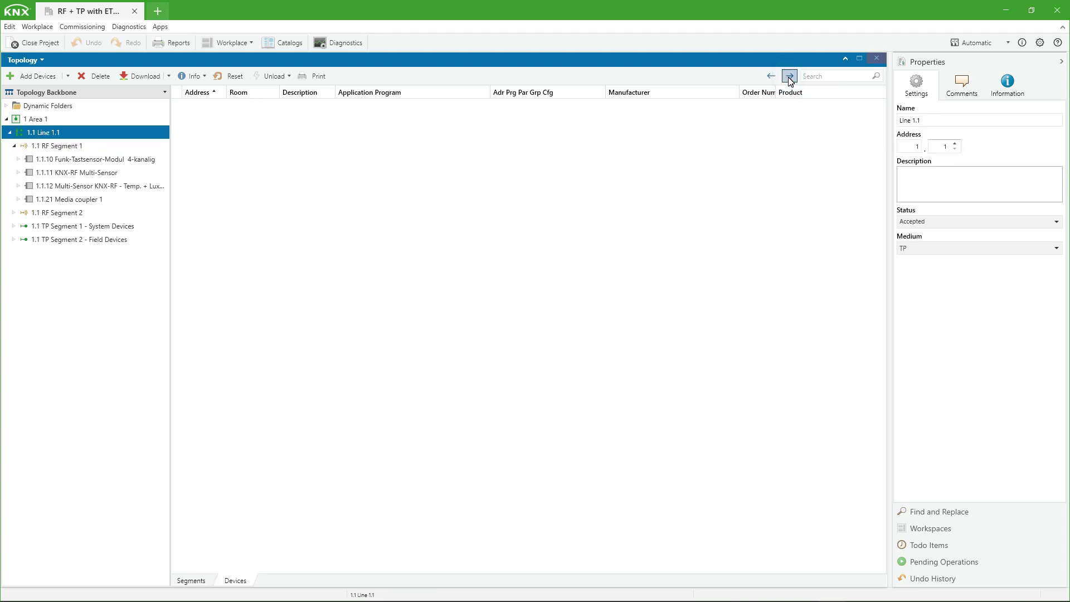
pyautogui.click(790, 78)
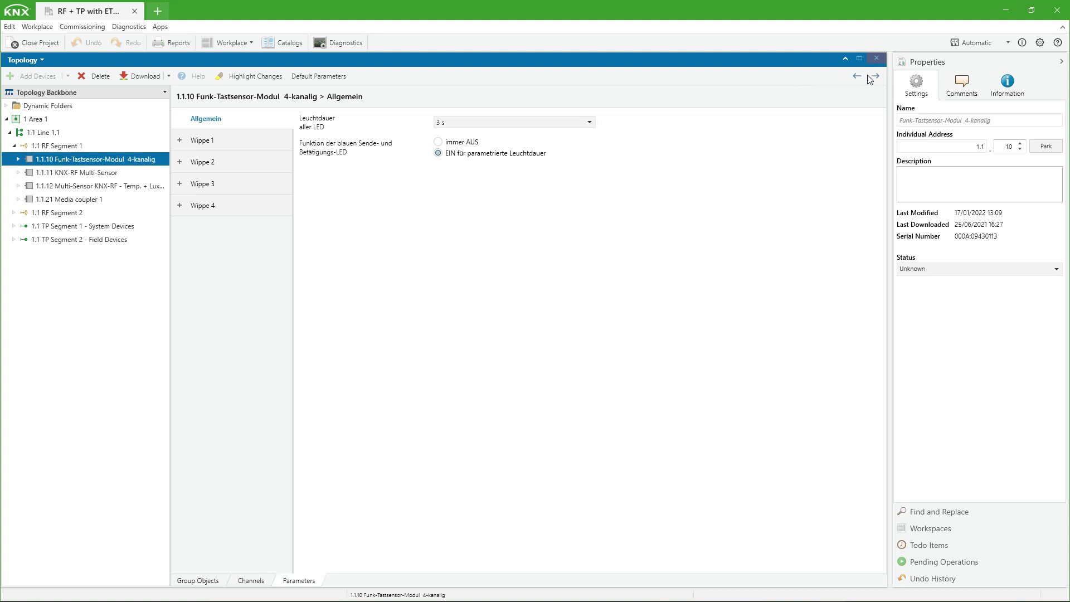
pyautogui.click(874, 76)
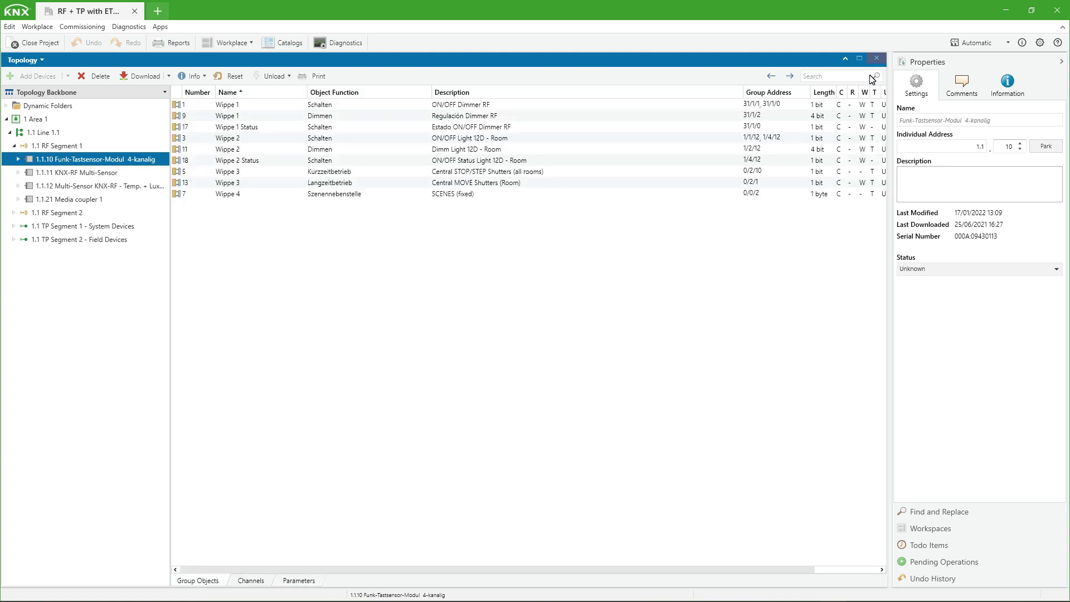
pyautogui.click(790, 77)
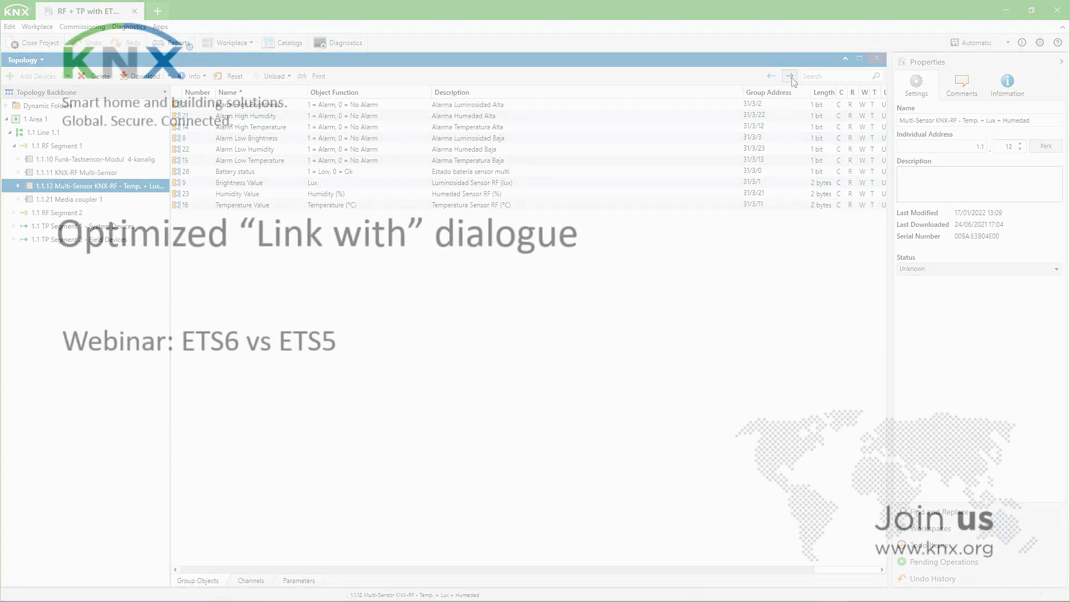